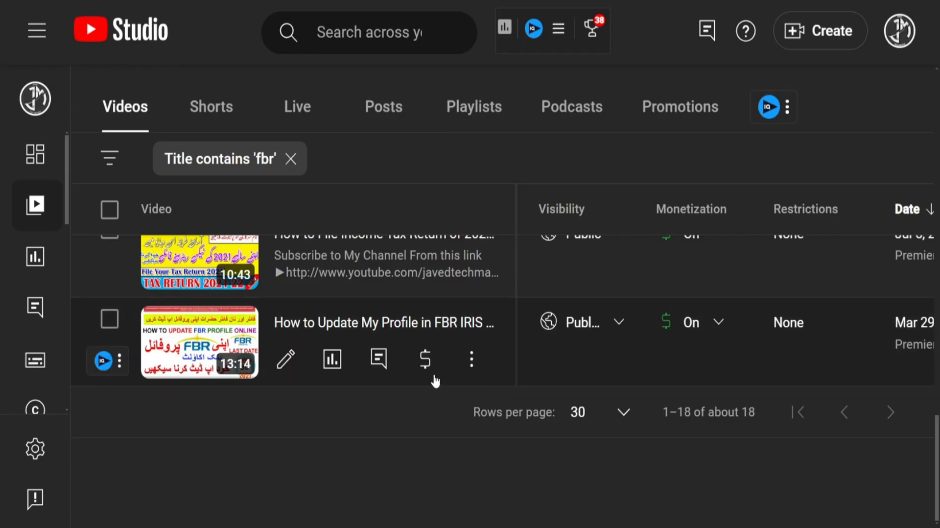
# Look through the channel's video list filtered to titles containing 'fbr'
pyautogui.scroll(-5, 434, 378)
pyautogui.scroll(10, 415, 378)
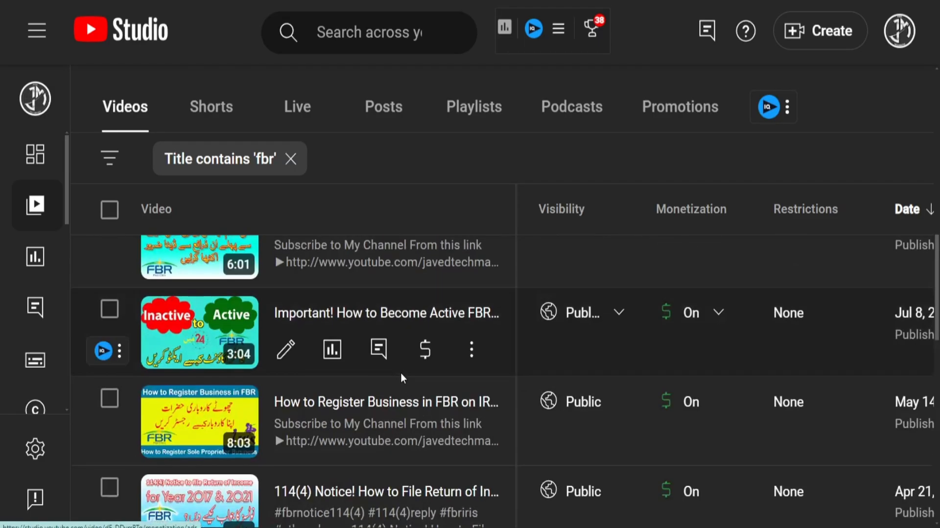
pyautogui.scroll(-2, 397, 379)
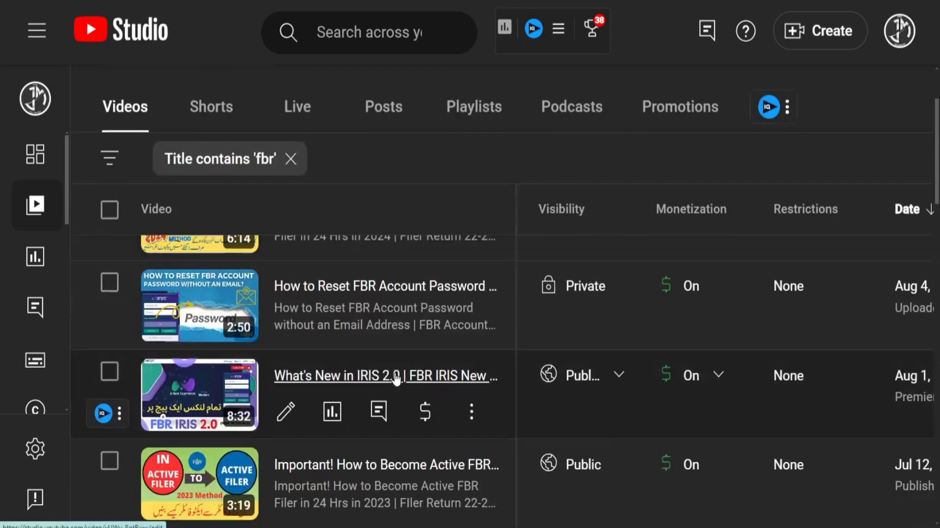
pyautogui.scroll(2, 394, 374)
pyautogui.scroll(-5, 344, 361)
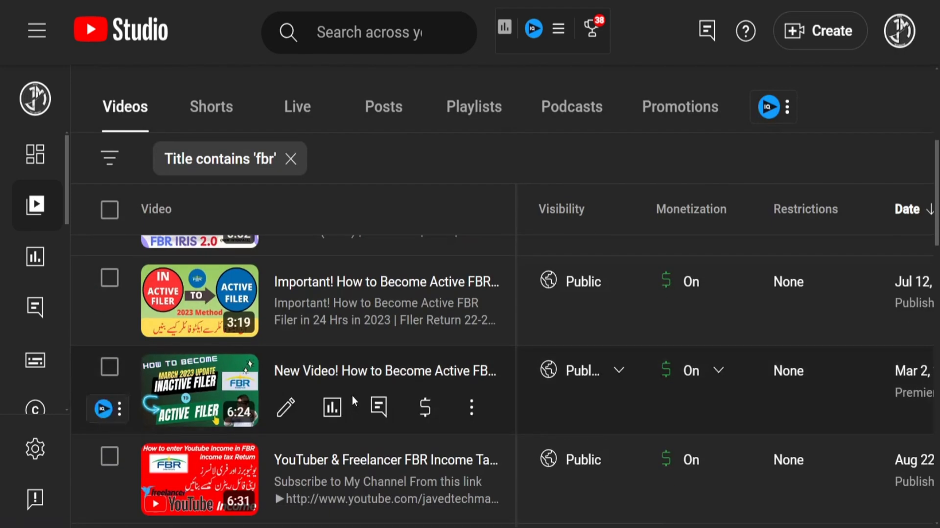
pyautogui.scroll(-8, 355, 392)
pyautogui.scroll(-10, 352, 421)
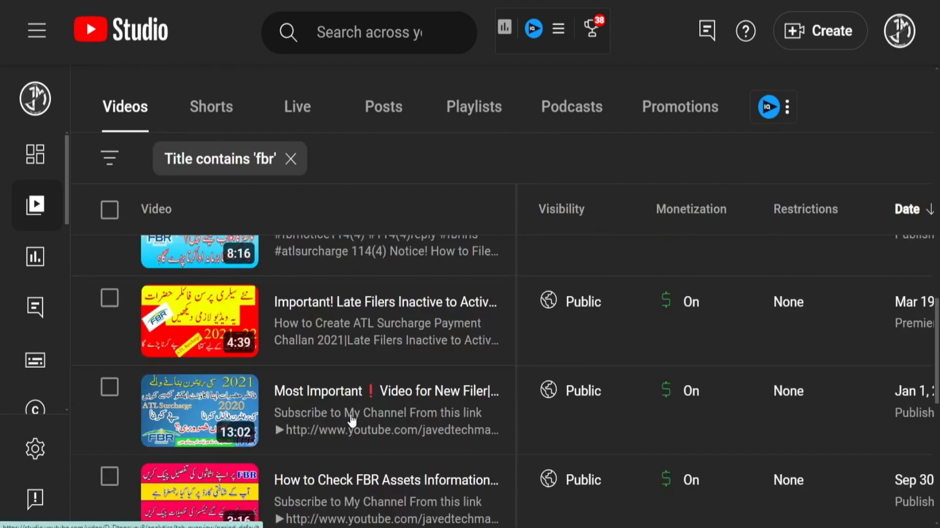
pyautogui.scroll(15, 350, 425)
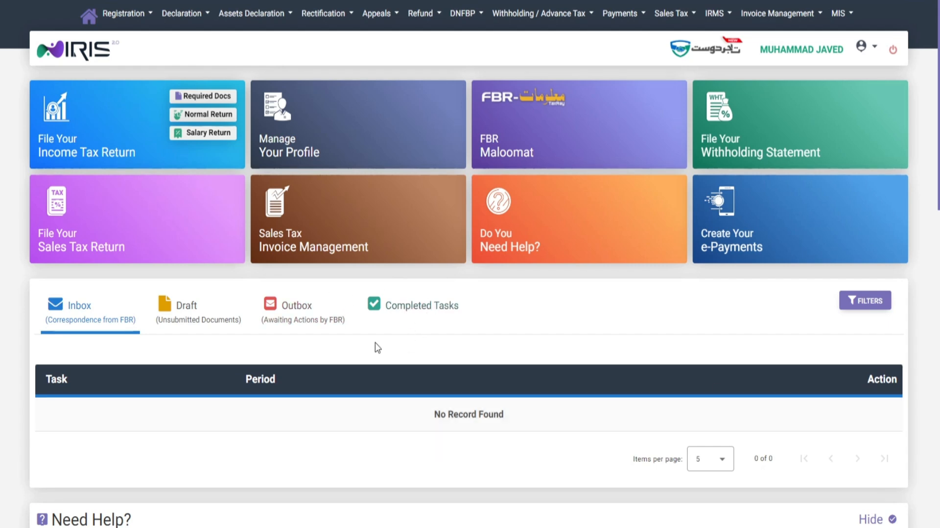
# Check the tax periods offered for a Normal Return by searching 2023 and 2024, and close the form without continuing
pyautogui.click(203, 116)
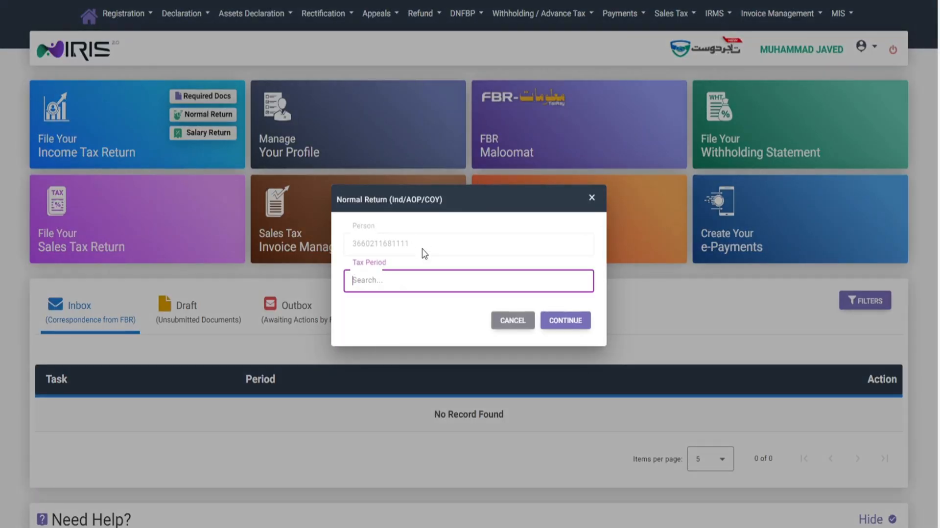
pyautogui.write('2023')
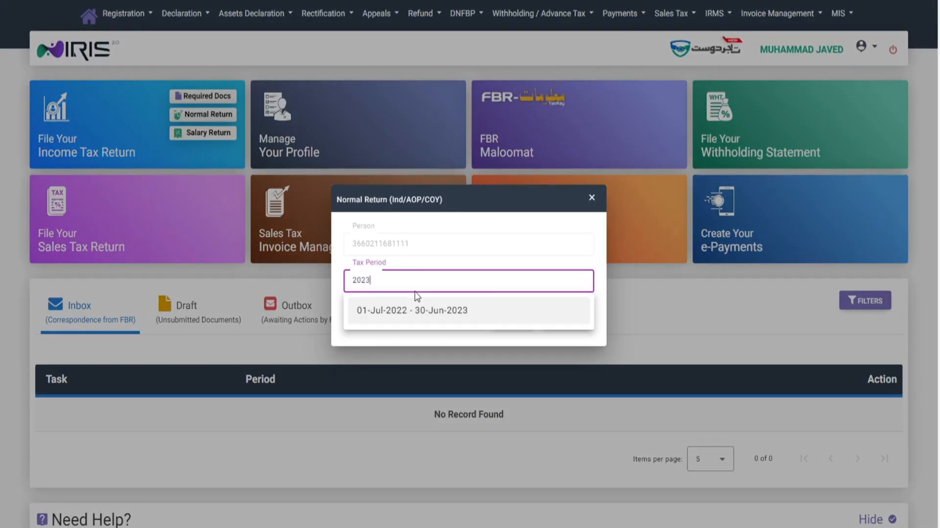
pyautogui.moveTo(398, 279); pyautogui.dragTo(322, 276)
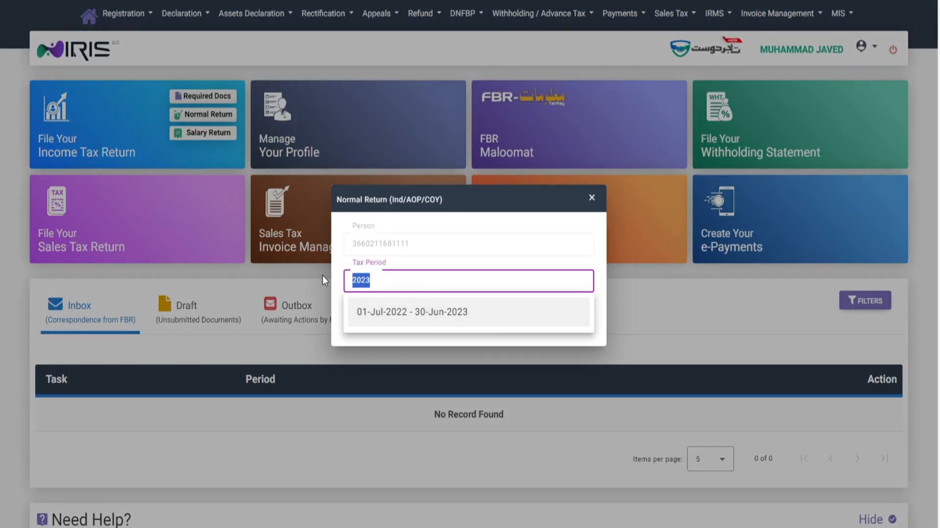
pyautogui.write('2024')
pyautogui.click(519, 215)
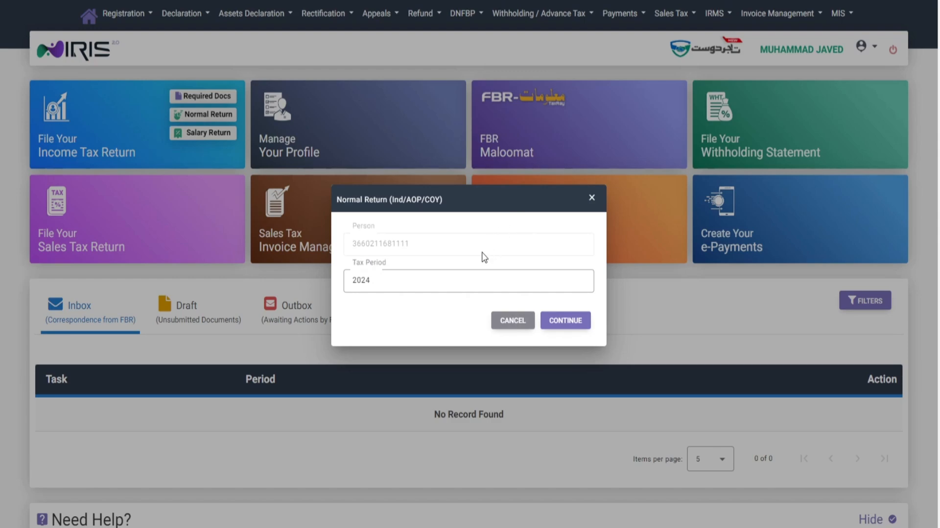
pyautogui.click(507, 321)
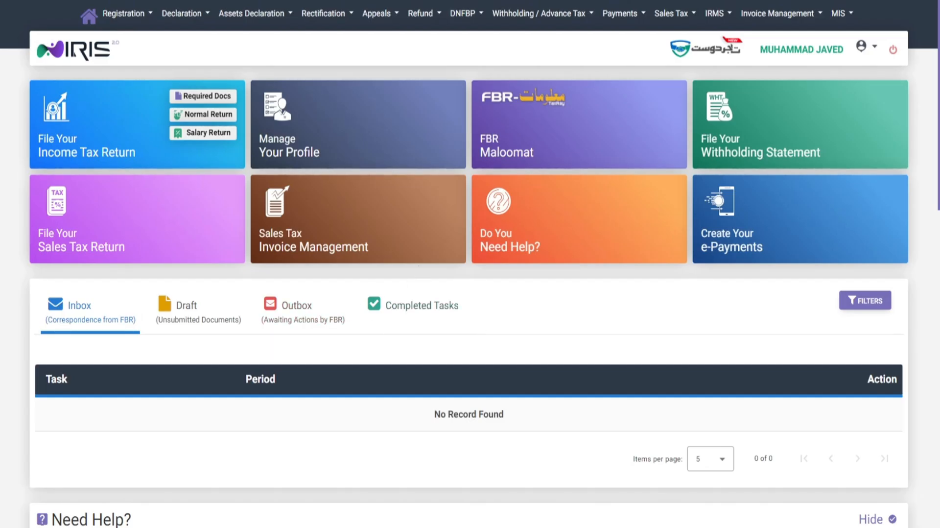
# Open the FBR e-payment site in a new browser tab and choose the Income Tax e-payment
pyautogui.hotkey('ctrl', 't')
pyautogui.write('e')
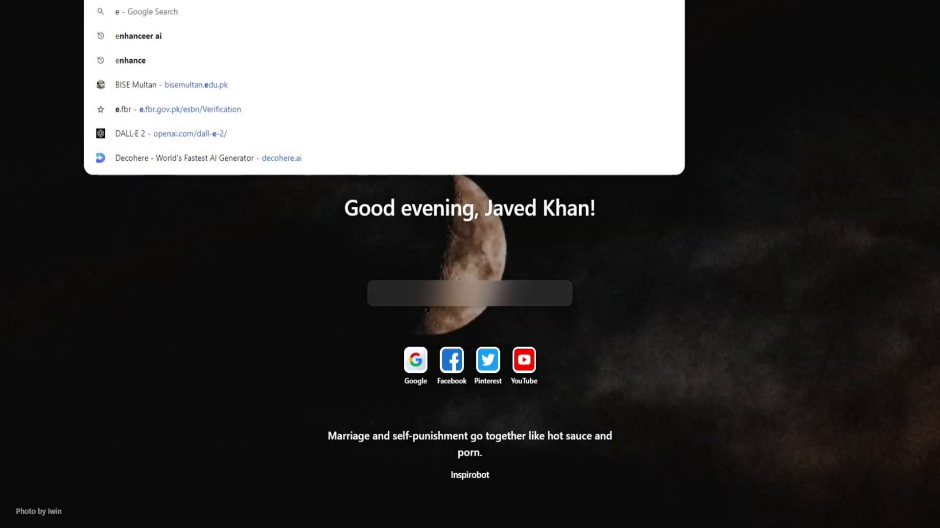
pyautogui.press('Return')
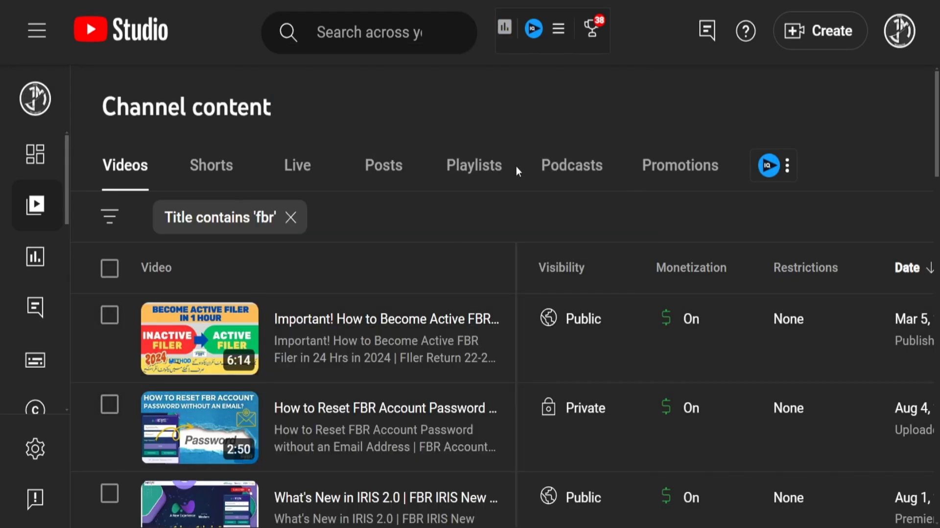
pyautogui.scroll(-3, 319, 350)
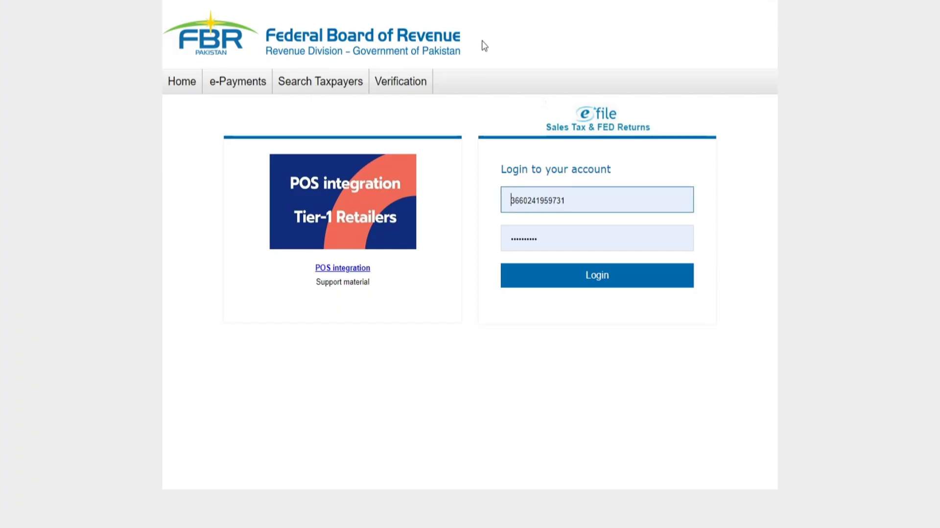
pyautogui.moveTo(247, 88)
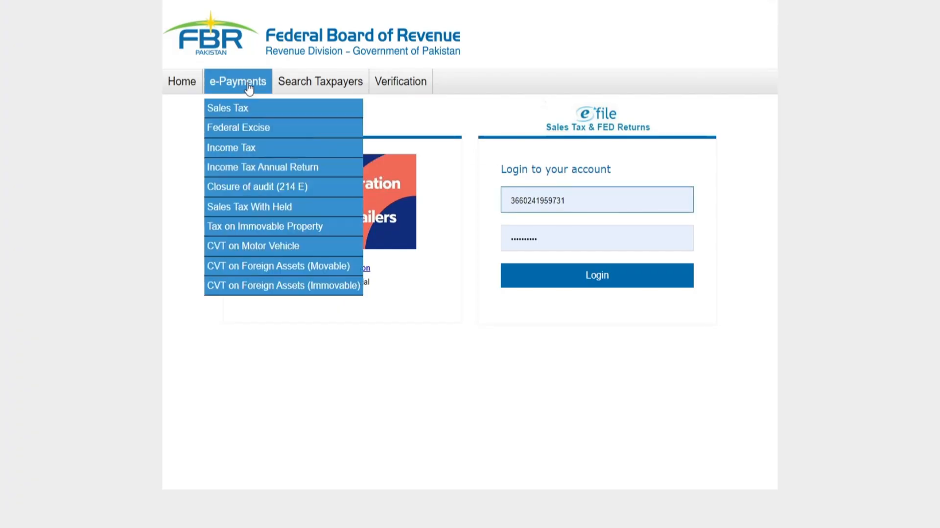
pyautogui.click(239, 152)
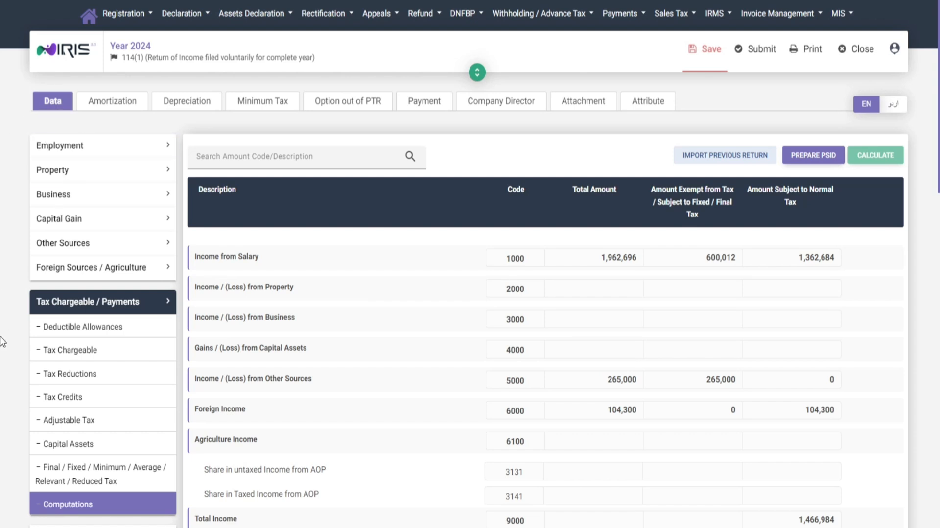
# Open the 2024 return's salary section and examine the total and normally taxed amounts for Pay, Wages or Other Remuneration
pyautogui.scroll(-5, 2, 341)
pyautogui.scroll(5, 3, 341)
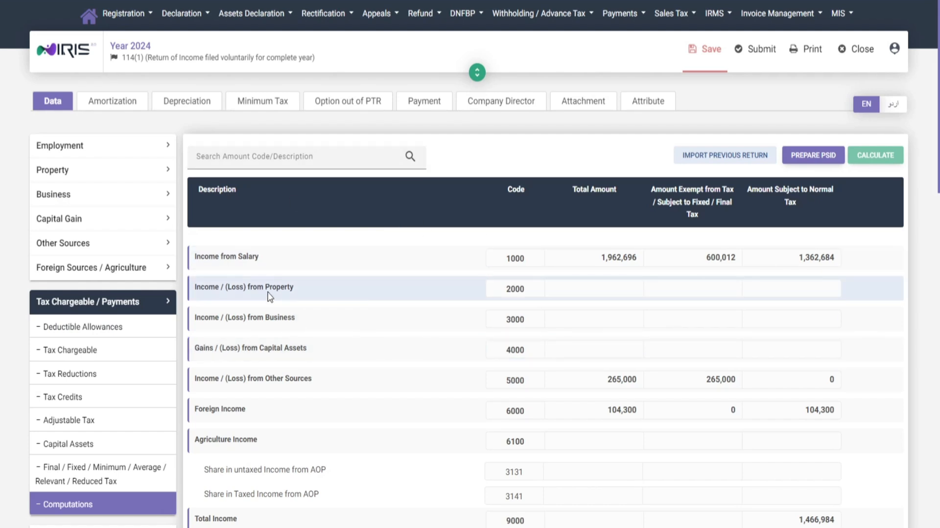
pyautogui.click(90, 146)
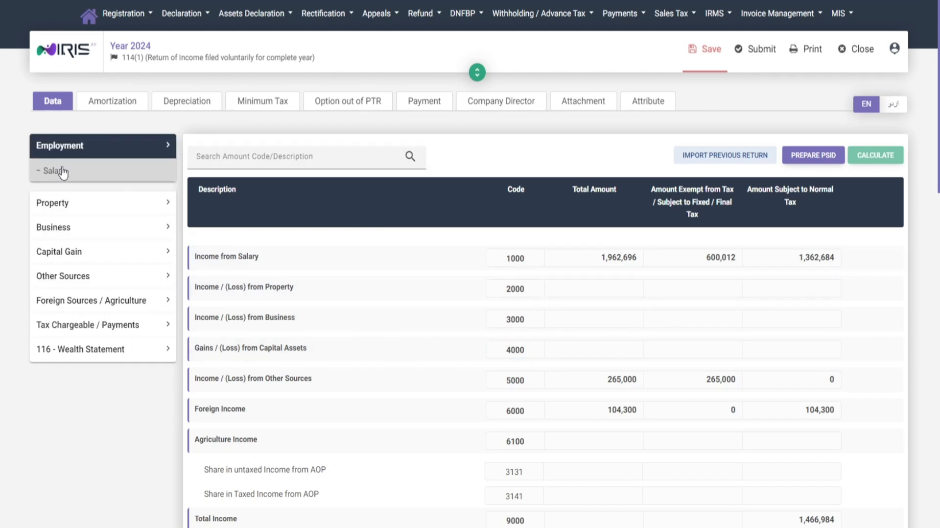
pyautogui.click(62, 172)
pyautogui.click(90, 174)
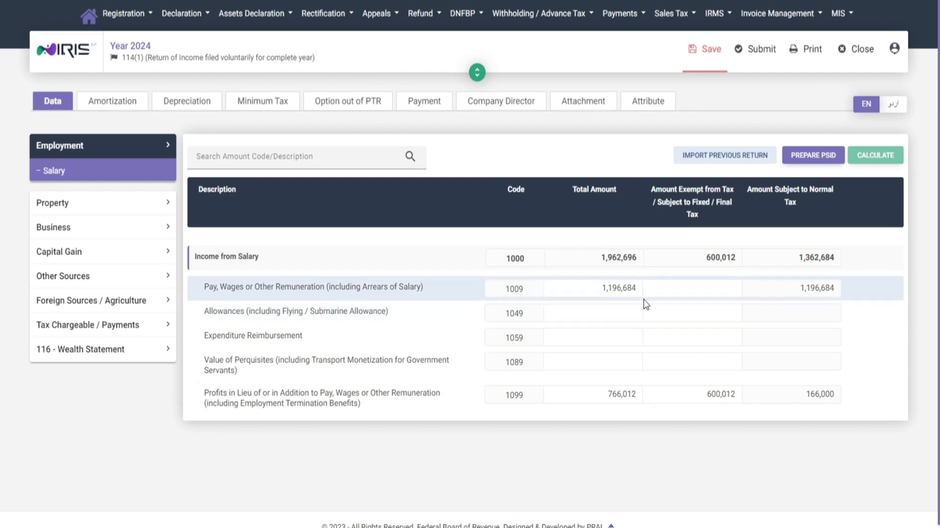
pyautogui.moveTo(586, 287); pyautogui.dragTo(638, 288)
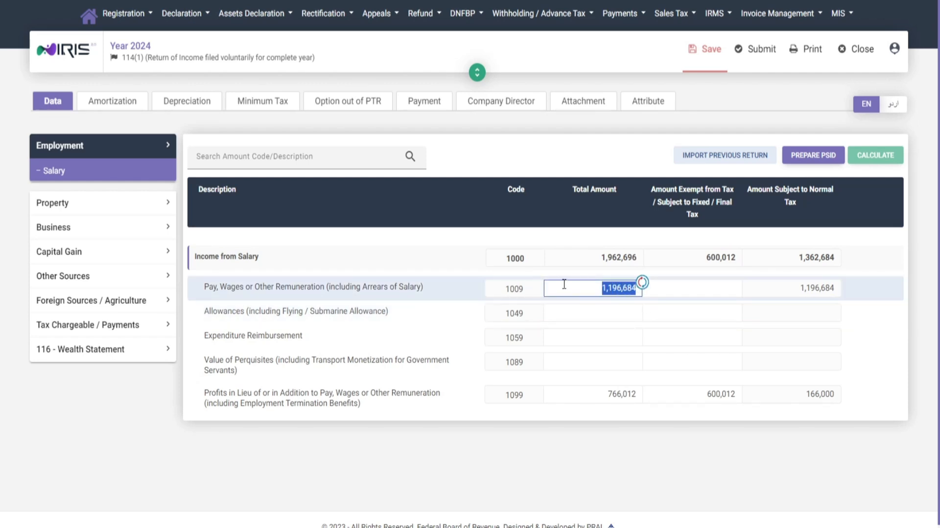
pyautogui.click(607, 288)
pyautogui.moveTo(791, 294); pyautogui.dragTo(842, 292)
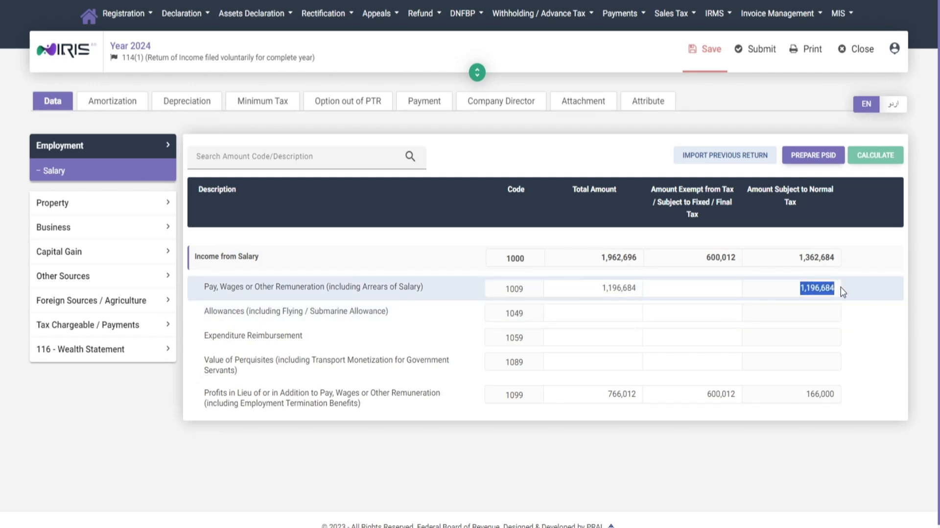
# Open the tax computations of the 2024 return and examine the Normal Income Tax amount
pyautogui.click(109, 325)
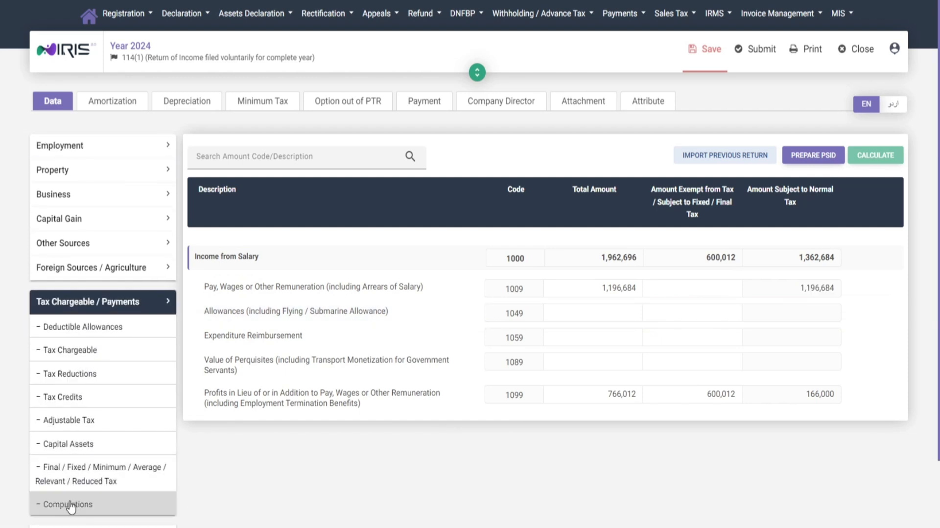
pyautogui.click(71, 505)
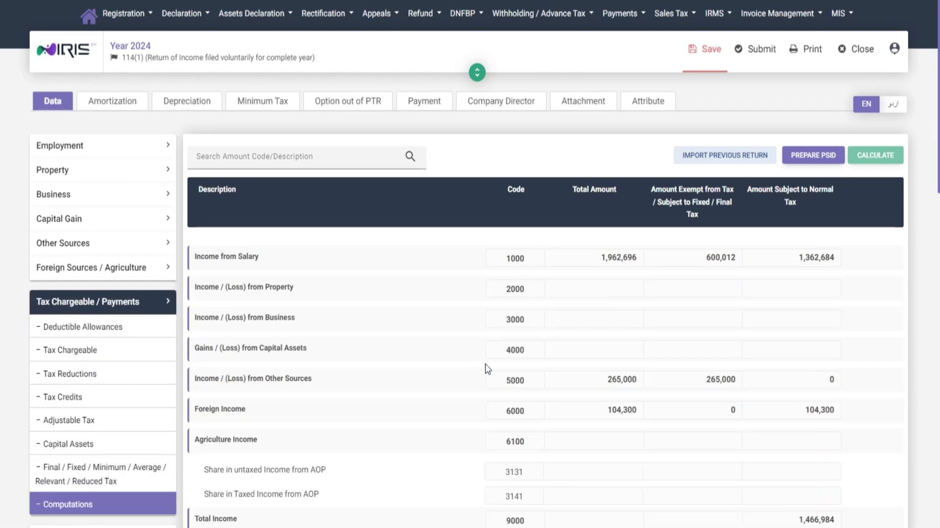
pyautogui.scroll(-5, 486, 367)
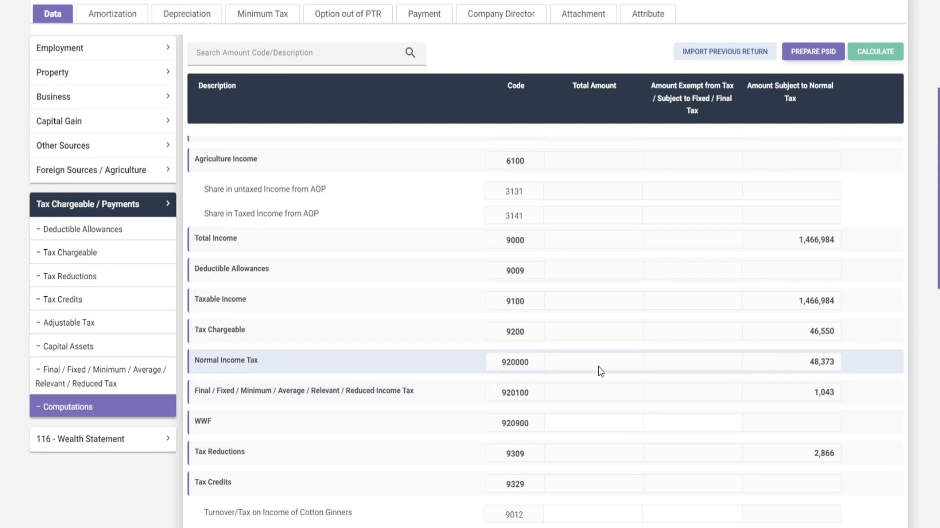
pyautogui.moveTo(808, 362); pyautogui.dragTo(851, 364)
pyautogui.scroll(-3, 498, 360)
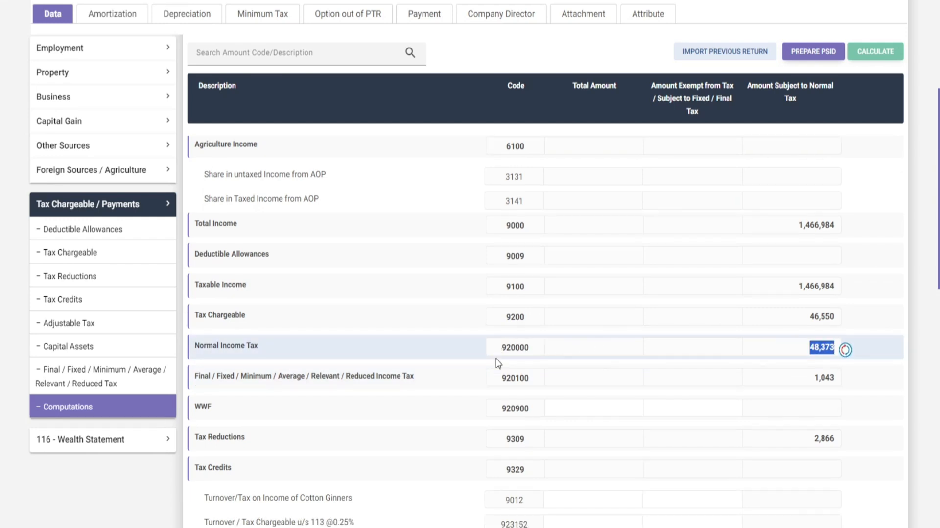
# Return to the Employment salary section and examine the exempt amount of Income from Salary
pyautogui.scroll(8, 594, 357)
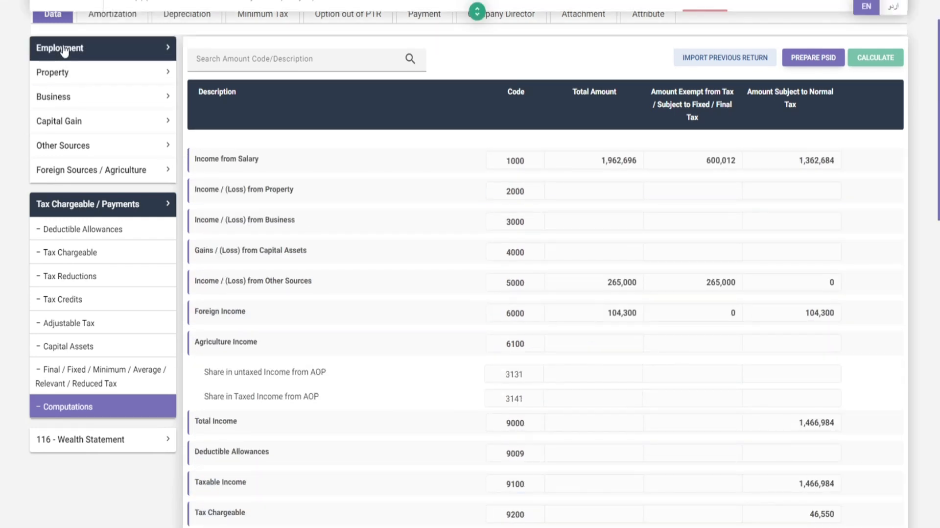
pyautogui.click(69, 47)
pyautogui.click(62, 76)
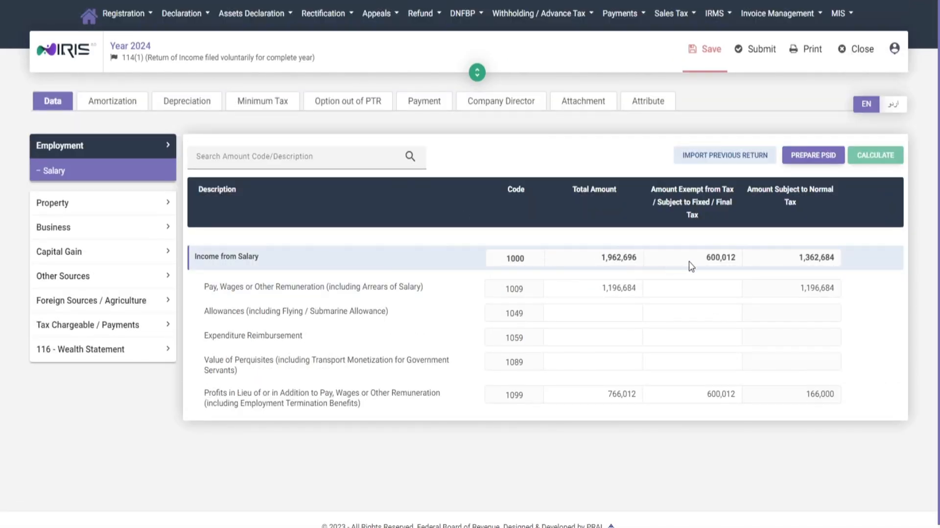
pyautogui.moveTo(704, 257); pyautogui.dragTo(741, 261)
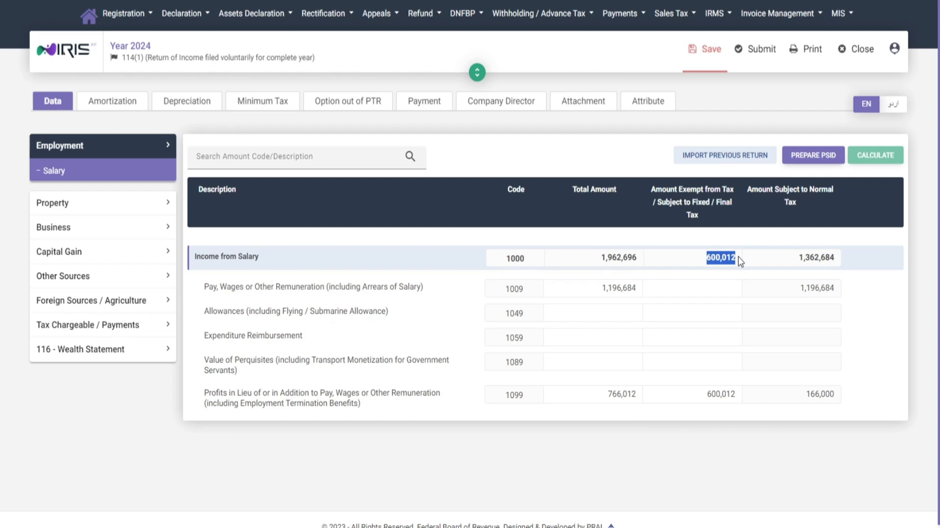
pyautogui.click(670, 238)
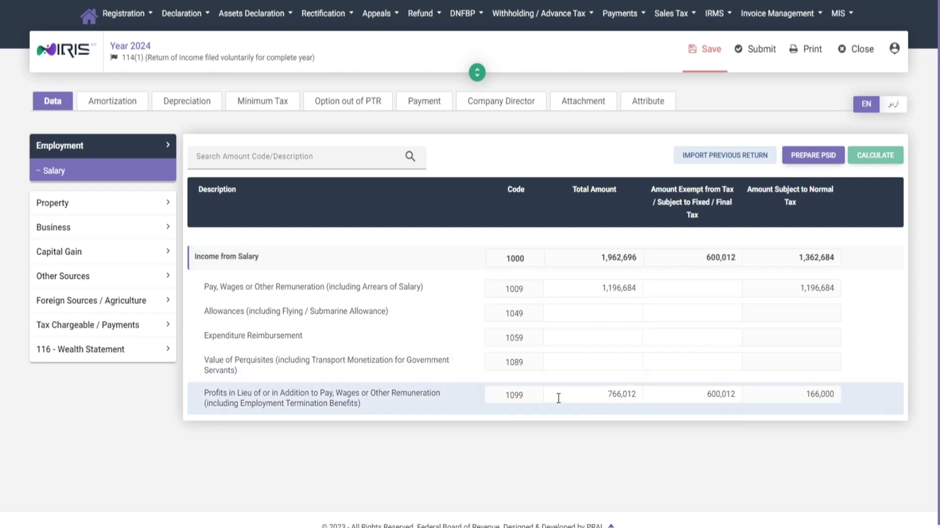
# Examine the total, exempt and normally taxed amounts of the Profits in Lieu of Pay row, code 1099
pyautogui.moveTo(607, 396); pyautogui.dragTo(638, 394)
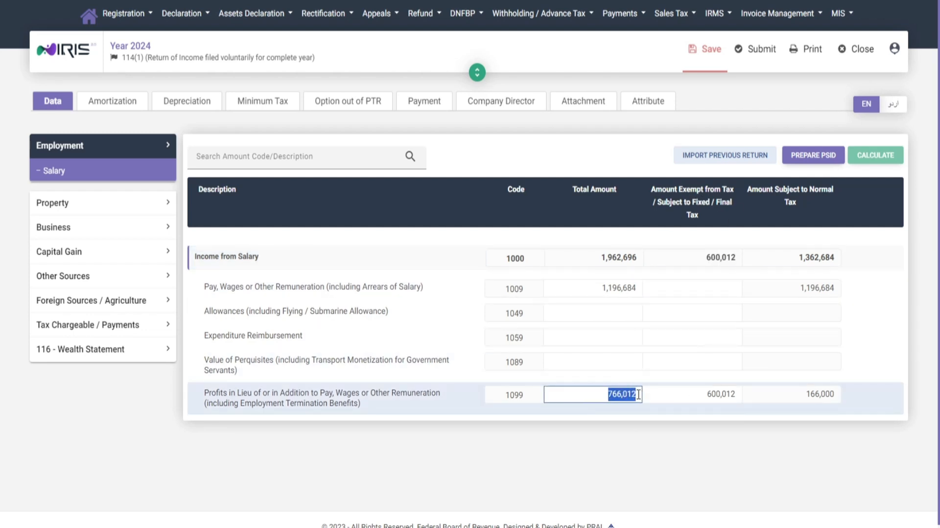
pyautogui.click(209, 450)
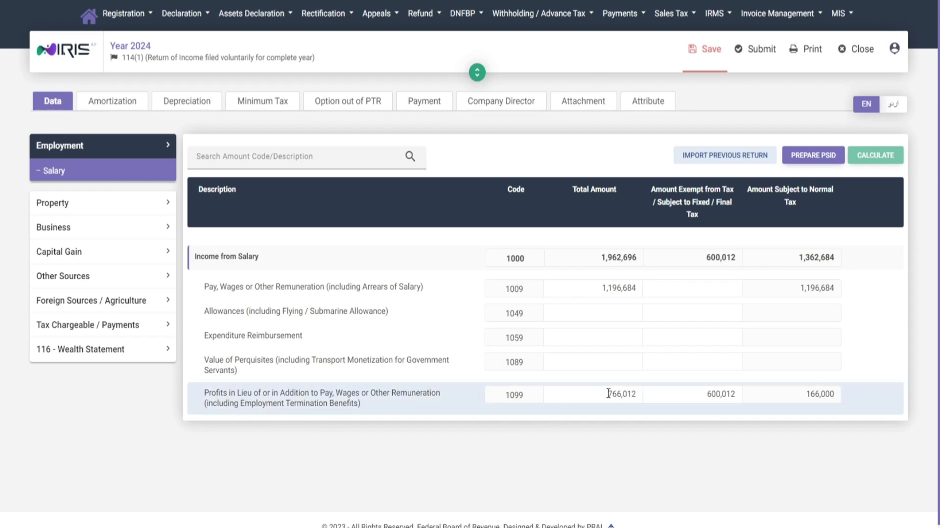
pyautogui.moveTo(608, 394); pyautogui.dragTo(639, 394)
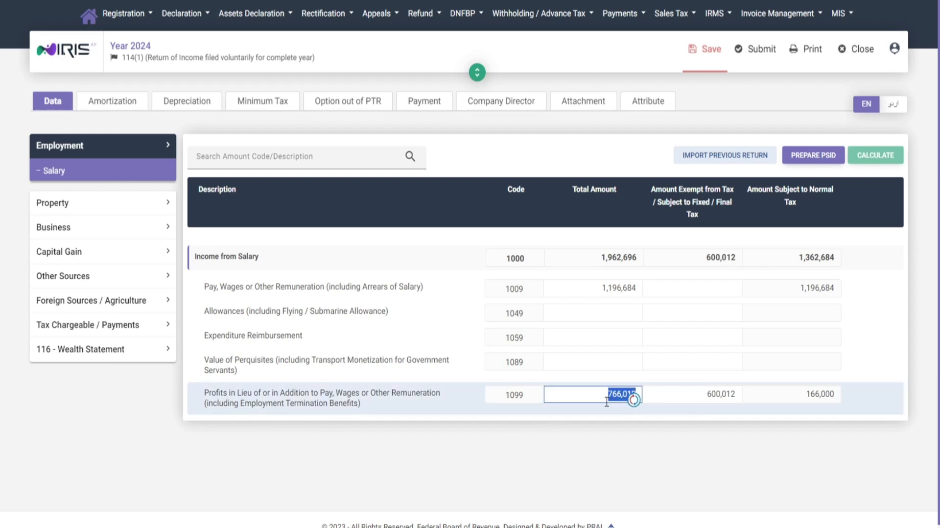
pyautogui.click(701, 396)
pyautogui.moveTo(596, 396); pyautogui.dragTo(652, 398)
pyautogui.click(645, 405)
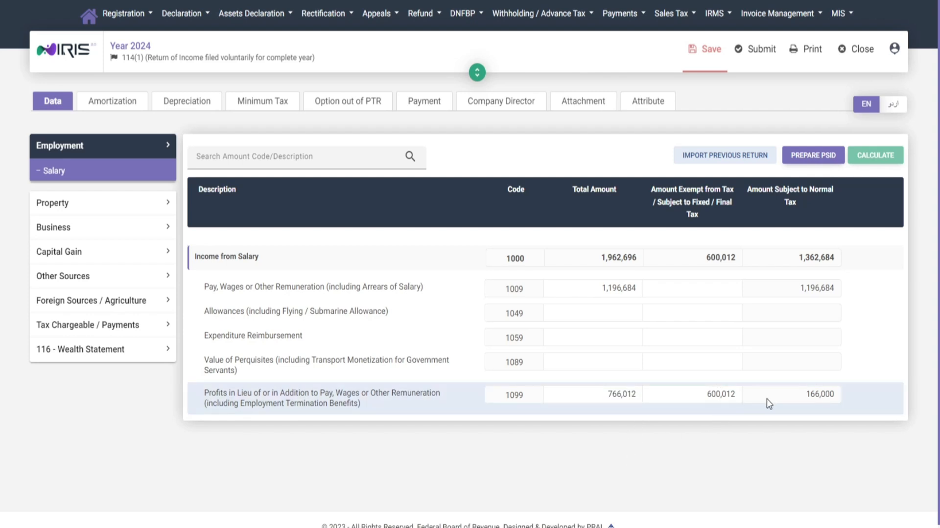
pyautogui.moveTo(803, 395); pyautogui.dragTo(843, 395)
pyautogui.click(712, 446)
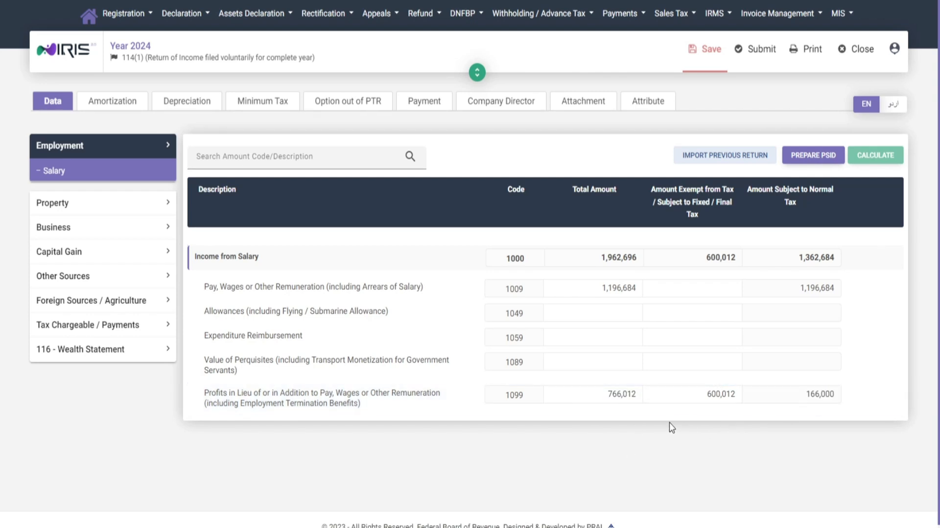
pyautogui.click(605, 393)
pyautogui.click(664, 393)
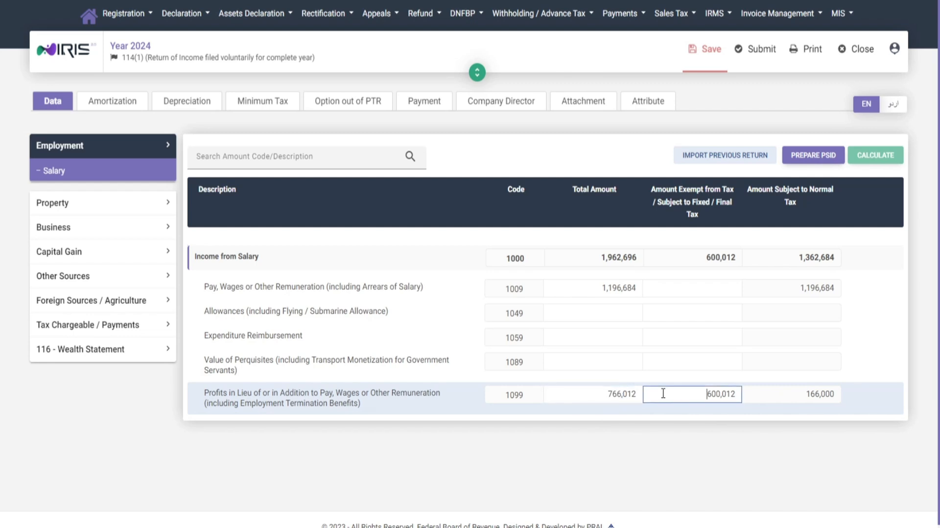
pyautogui.moveTo(699, 393); pyautogui.dragTo(734, 394)
pyautogui.click(602, 394)
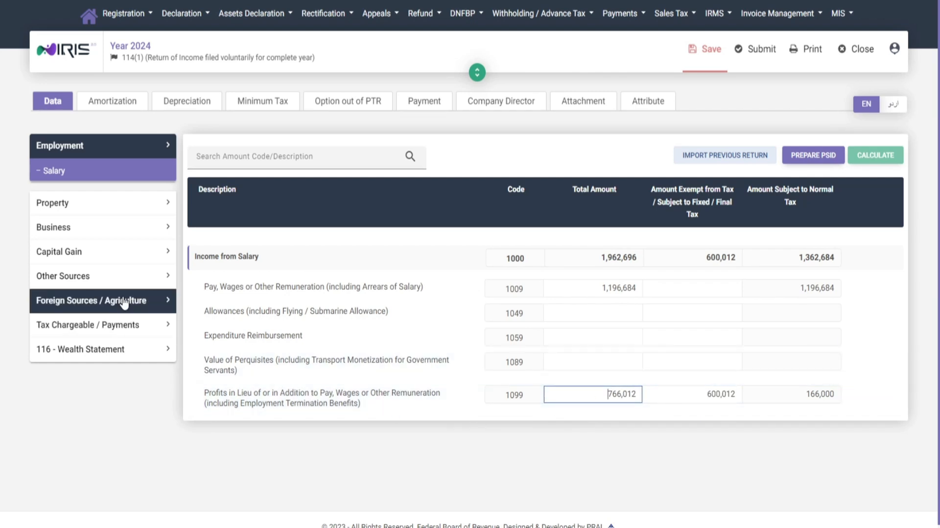
# Open the return's Agriculture section and examine the total and exempt amount fields of Agriculture Income, code 6100
pyautogui.click(84, 301)
pyautogui.click(79, 324)
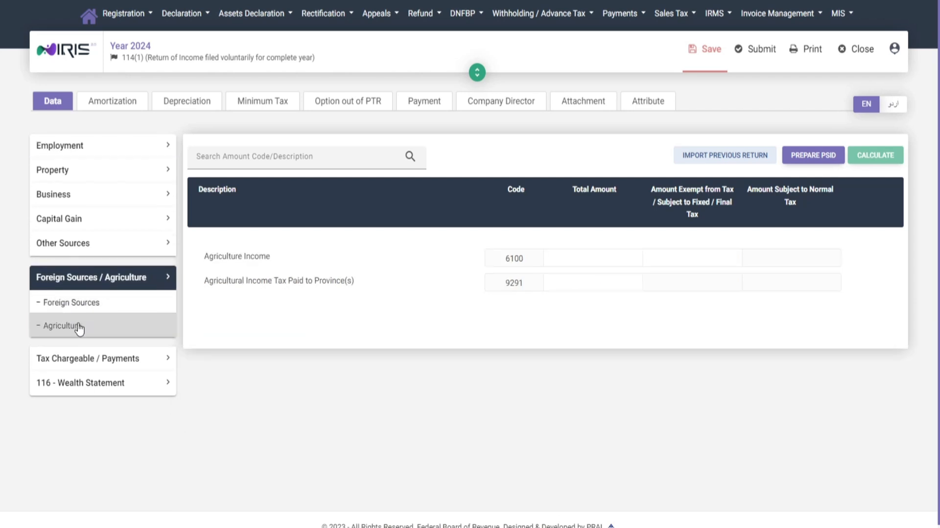
pyautogui.click(598, 257)
pyautogui.click(697, 259)
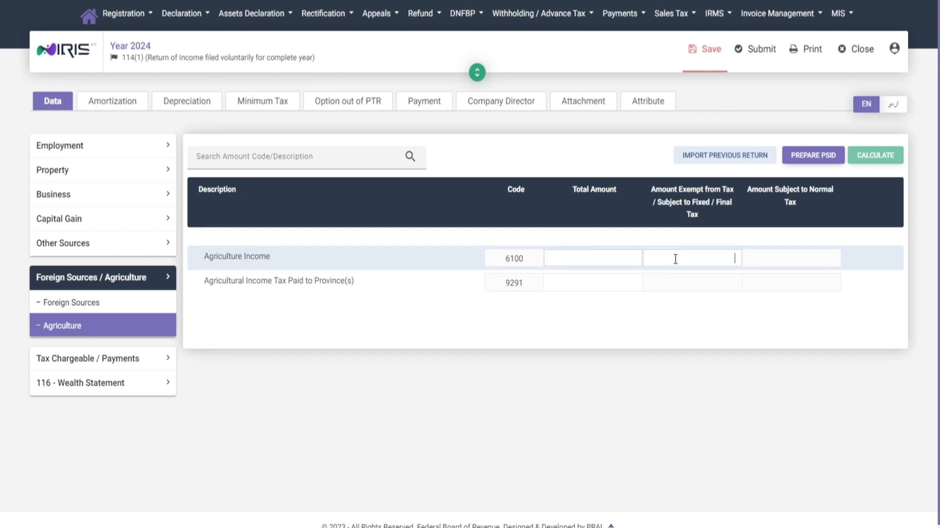
pyautogui.click(621, 259)
pyautogui.click(657, 256)
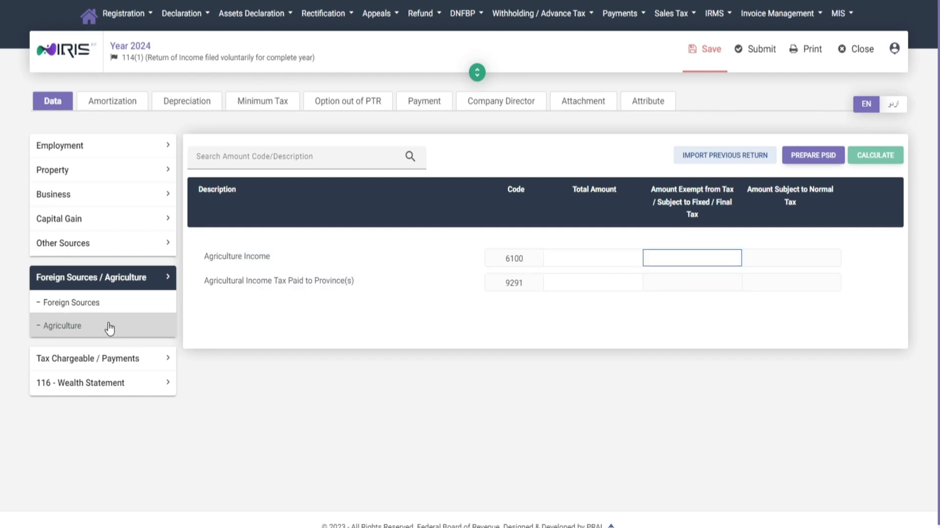
# Open the Foreign Sources section, examine the total amount of Foreign Other Sources Income, and dismiss the WhatsApp notification
pyautogui.click(102, 310)
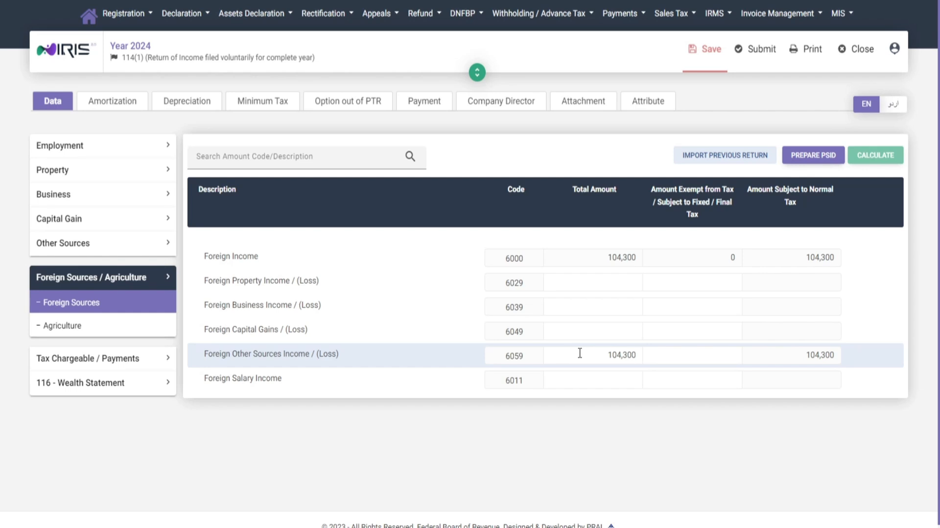
pyautogui.click(602, 356)
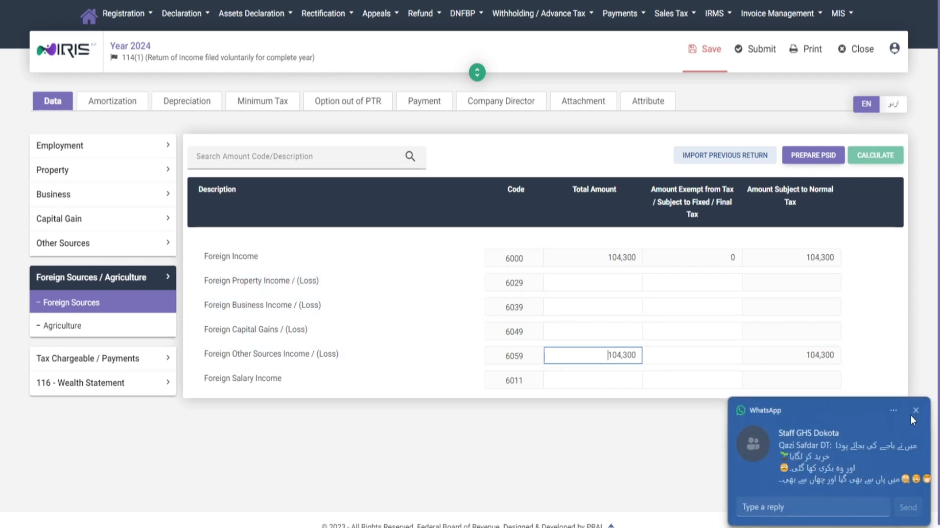
pyautogui.click(915, 411)
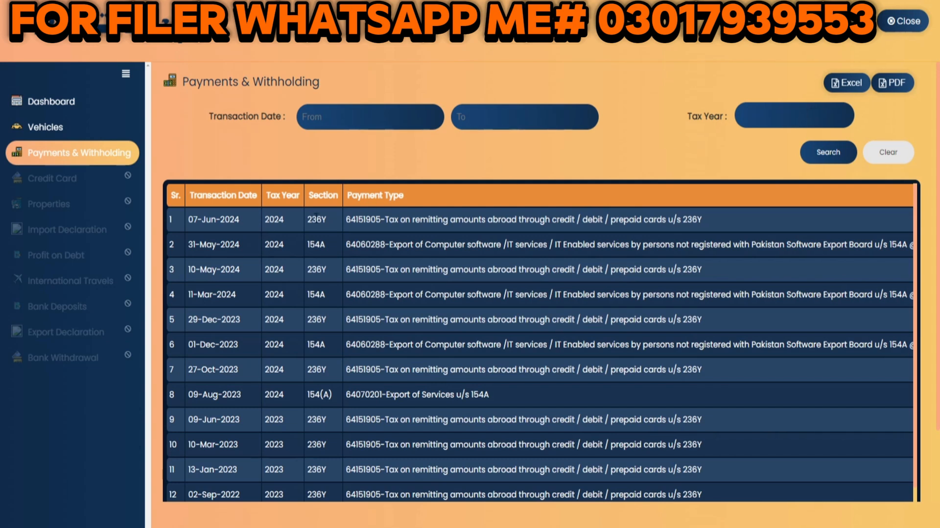
# Filter the Payments & Withholding records by tax year 2024
pyautogui.click(776, 107)
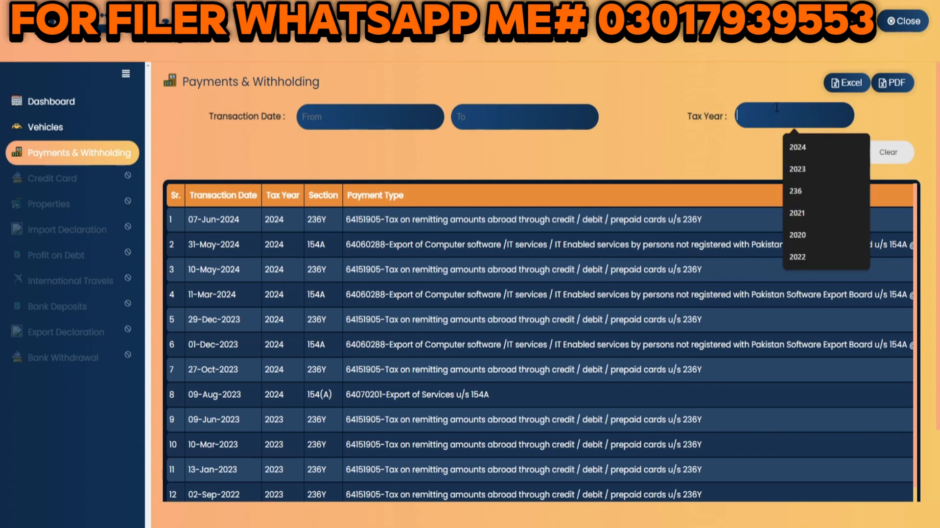
pyautogui.write('2024')
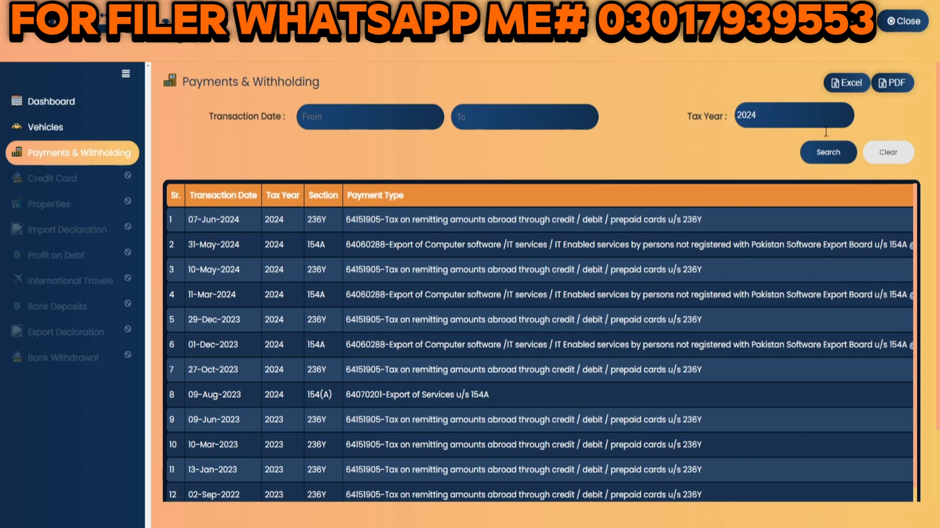
pyautogui.click(828, 152)
pyautogui.scroll(-1, 315, 306)
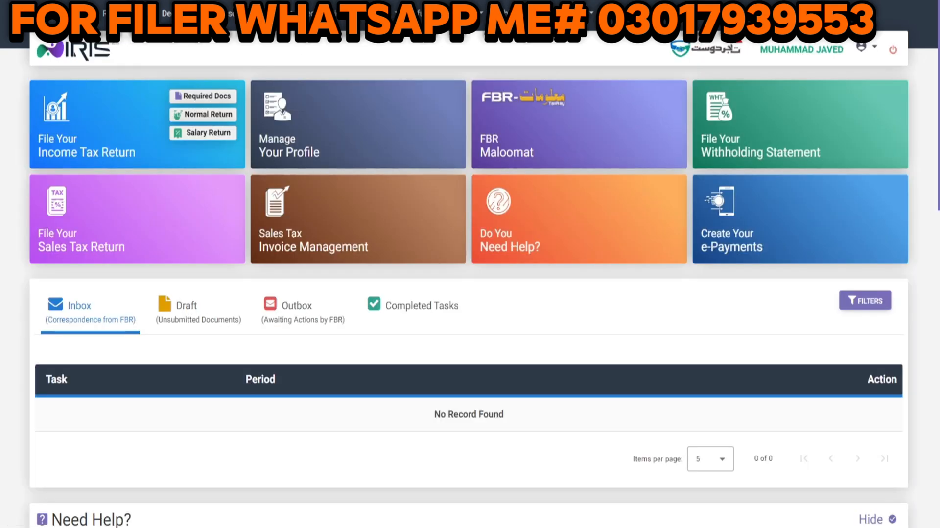
# Try to open FBR Maloomat from the IRIS home page
pyautogui.click(534, 130)
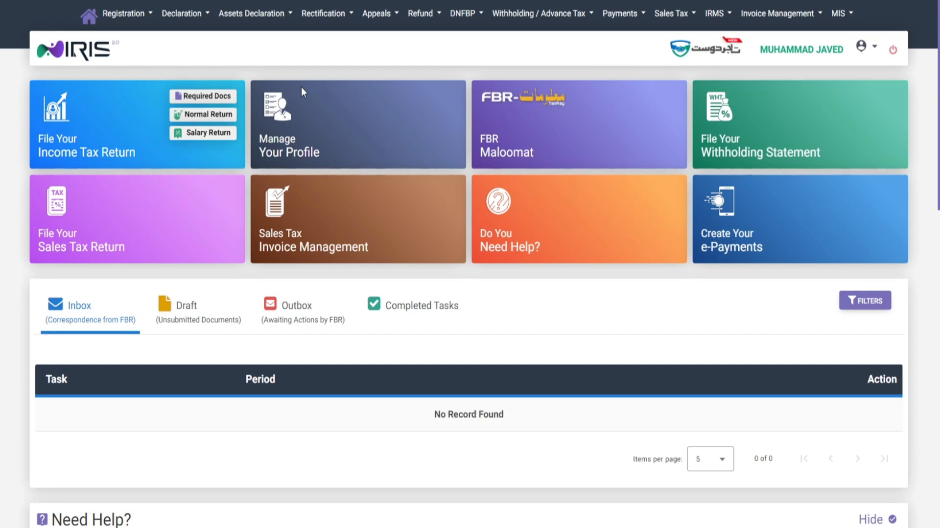
pyautogui.click(529, 129)
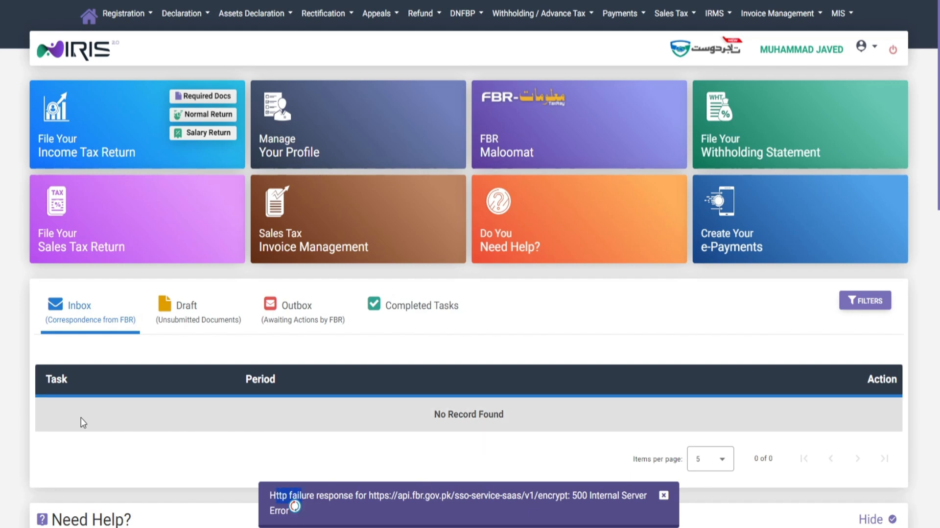
pyautogui.click(523, 133)
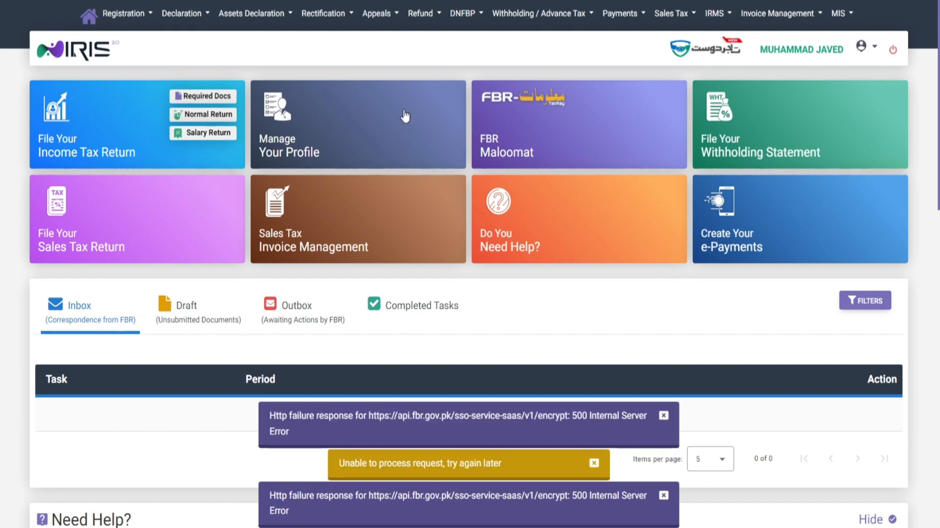
# Switch to the Excel sheet assets_inquiry_details_5 and examine the tax years and sections of the withholding transactions
pyautogui.click(434, 425)
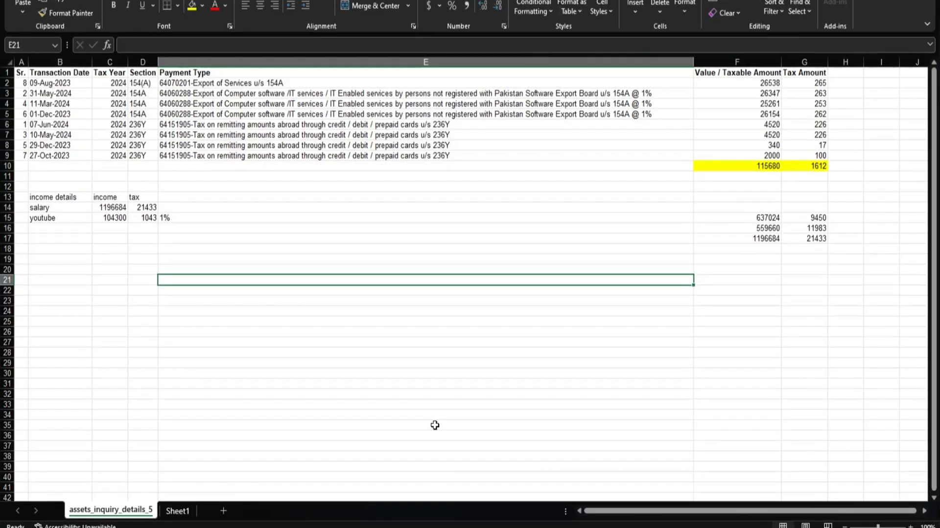
pyautogui.click(121, 83)
pyautogui.moveTo(121, 88); pyautogui.dragTo(140, 153)
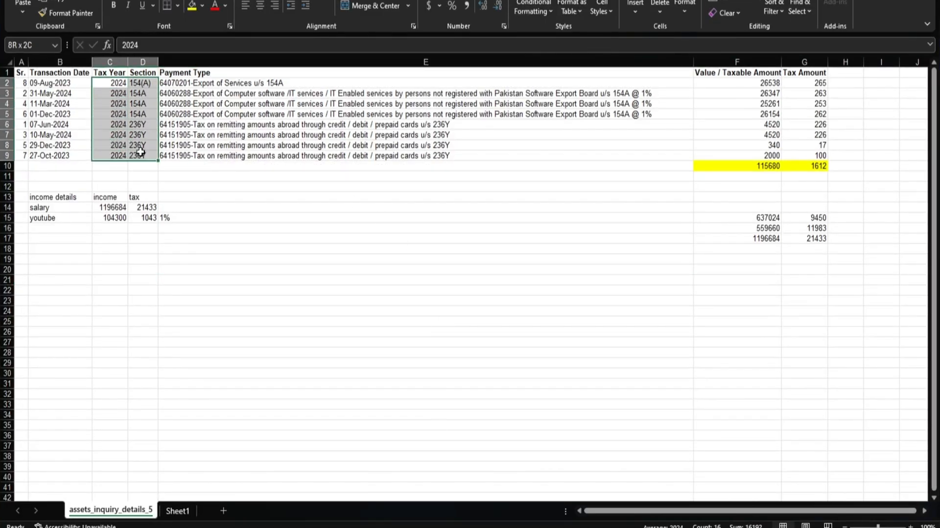
pyautogui.click(144, 83)
pyautogui.moveTo(144, 84); pyautogui.dragTo(138, 154)
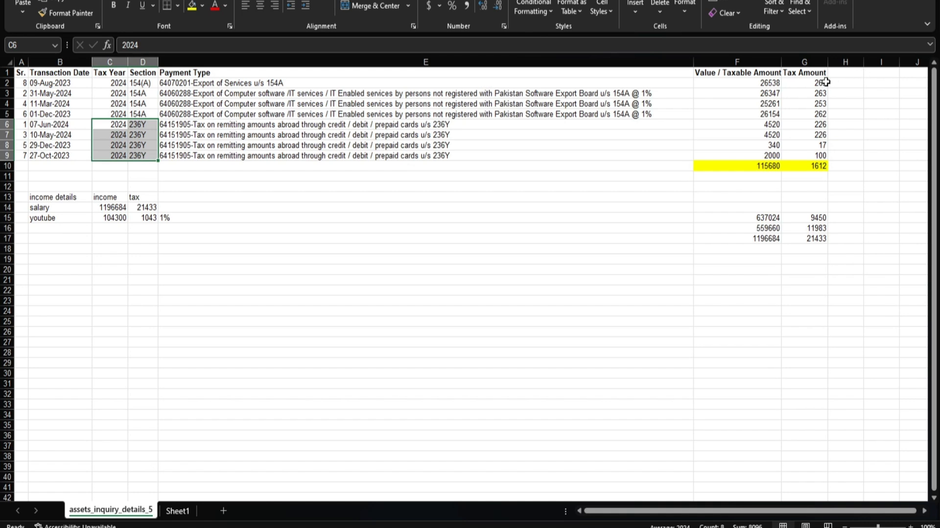
# Examine the income and tax figures for youtube and salary in the income details table
pyautogui.click(147, 227)
pyautogui.click(44, 221)
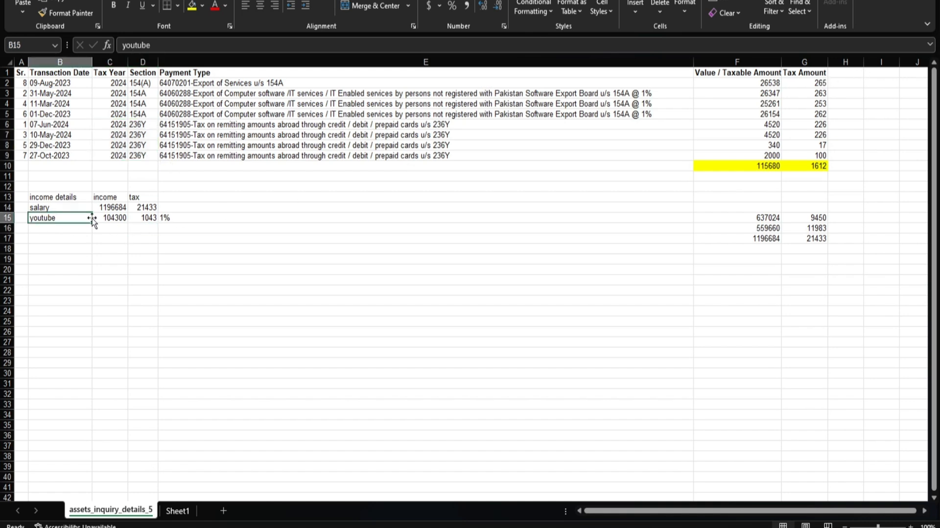
pyautogui.click(164, 217)
pyautogui.moveTo(113, 216); pyautogui.dragTo(163, 203)
pyautogui.click(116, 235)
pyautogui.click(151, 255)
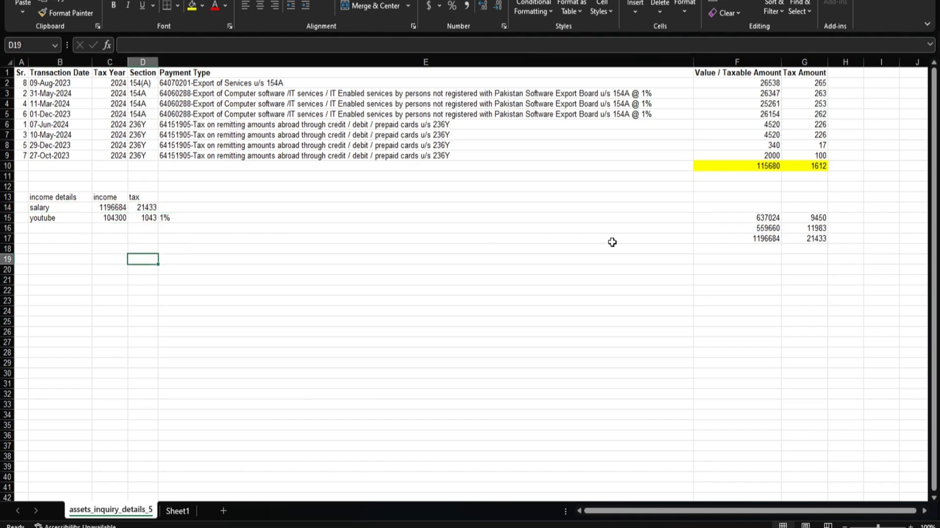
# Examine the amounts and taxes with their totals in cells F15 to G17
pyautogui.moveTo(826, 216); pyautogui.dragTo(774, 239)
pyautogui.click(526, 311)
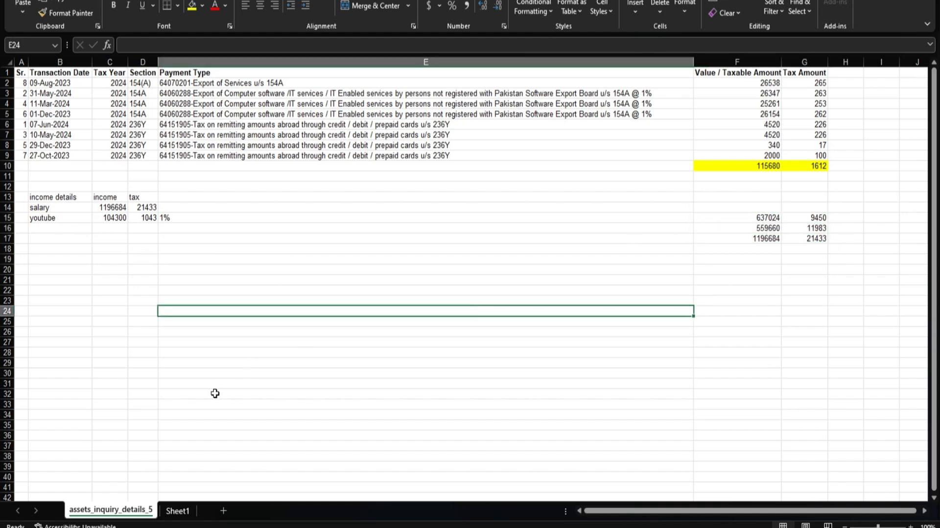
pyautogui.click(310, 365)
# Switch back to IRIS and review the return's Employment Salary section and its Foreign Sources section
pyautogui.hotkey('alt', 'Tab')
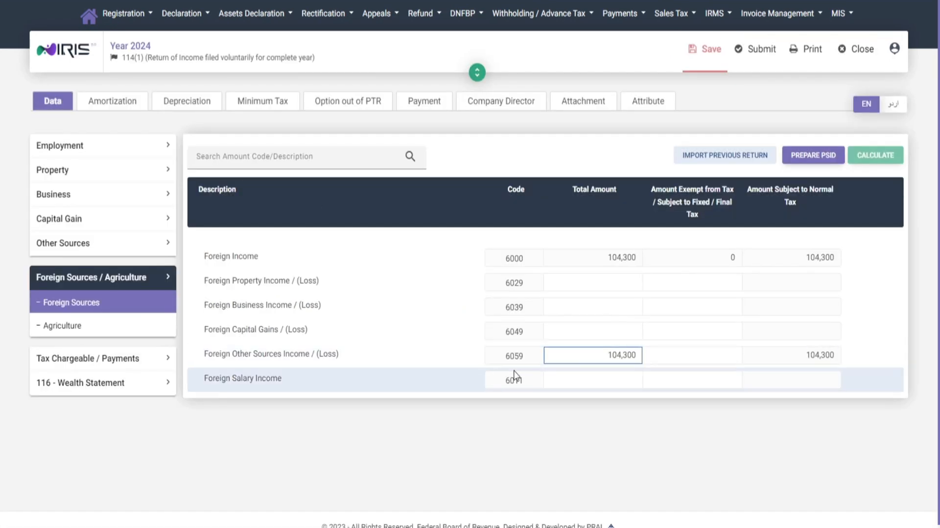
pyautogui.click(80, 145)
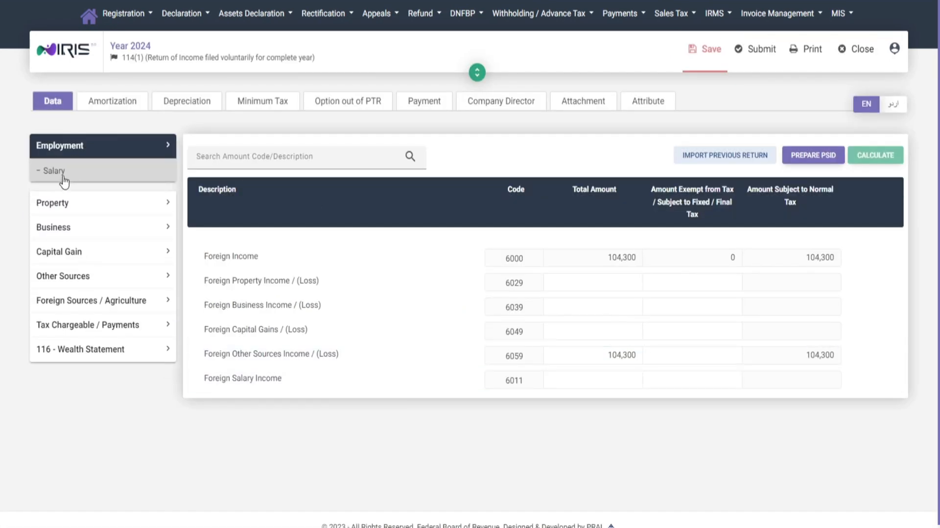
pyautogui.click(64, 171)
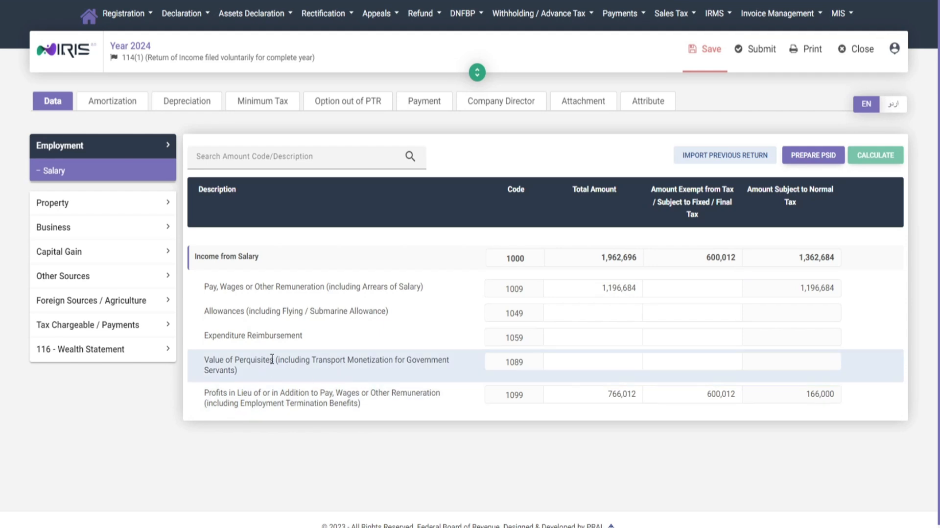
pyautogui.click(108, 311)
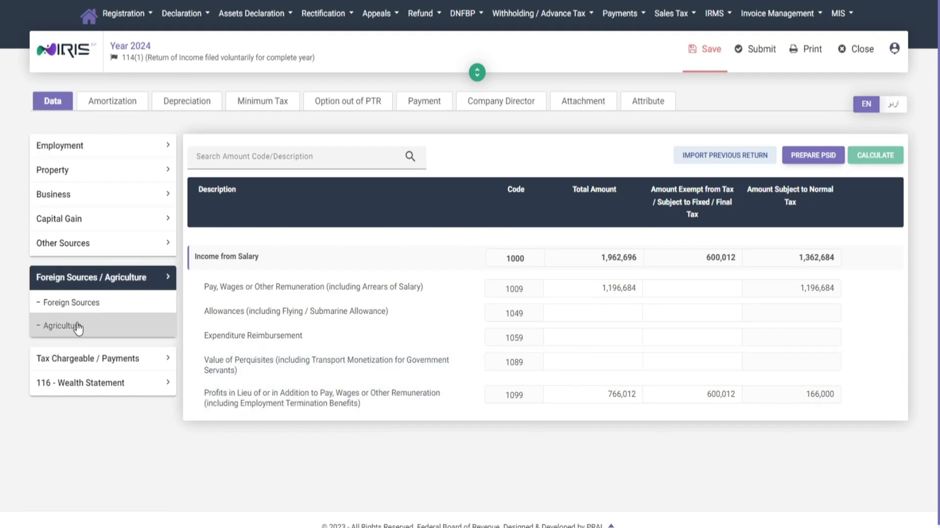
pyautogui.click(78, 304)
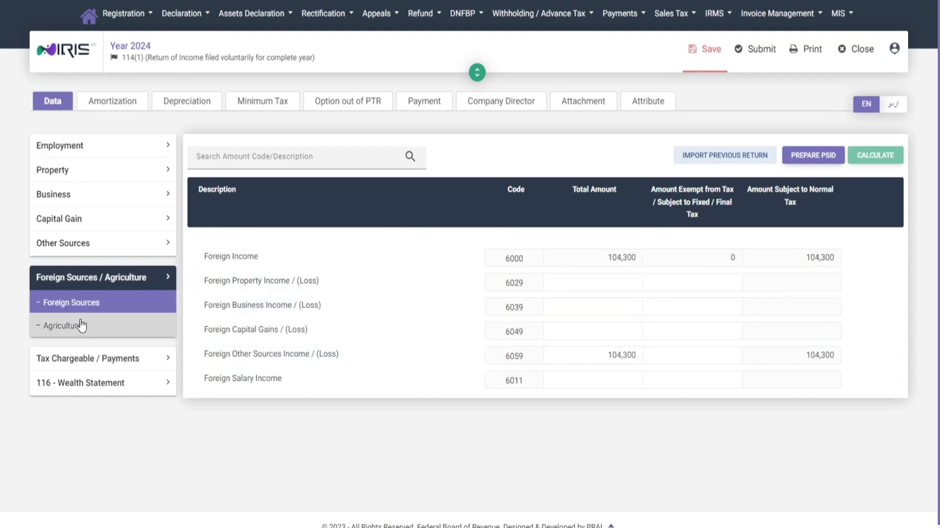
# Open the return's tax computations and examine the total amount of Foreign Income, code 6000
pyautogui.click(104, 359)
pyautogui.click(65, 505)
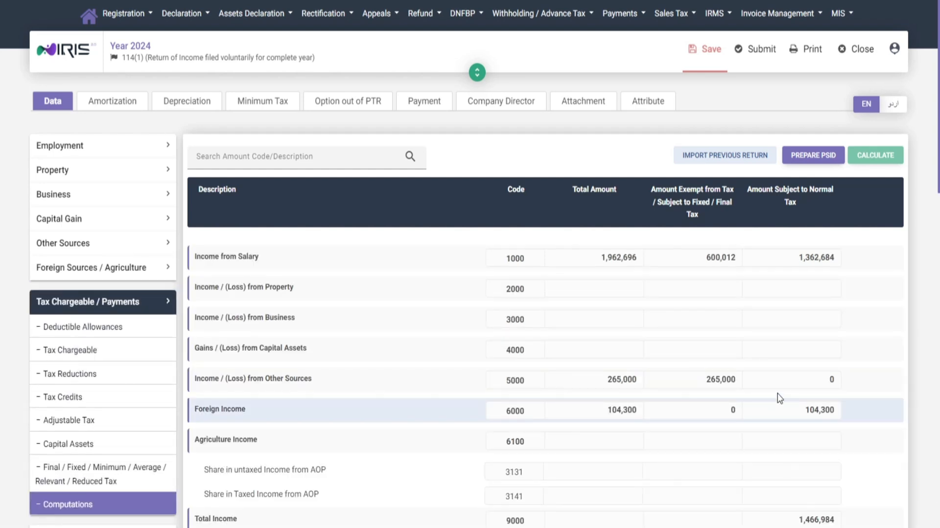
pyautogui.scroll(-2, 778, 389)
pyautogui.scroll(2, 781, 383)
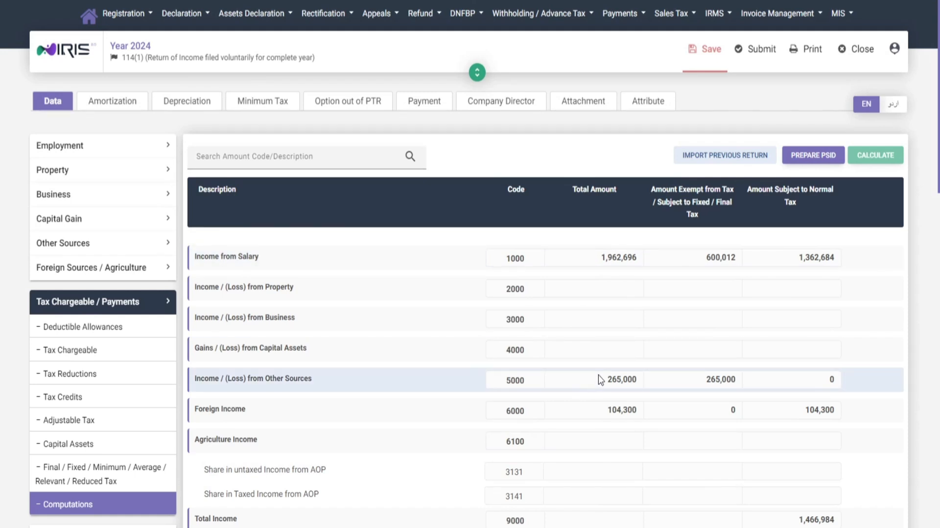
pyautogui.moveTo(607, 409); pyautogui.dragTo(644, 410)
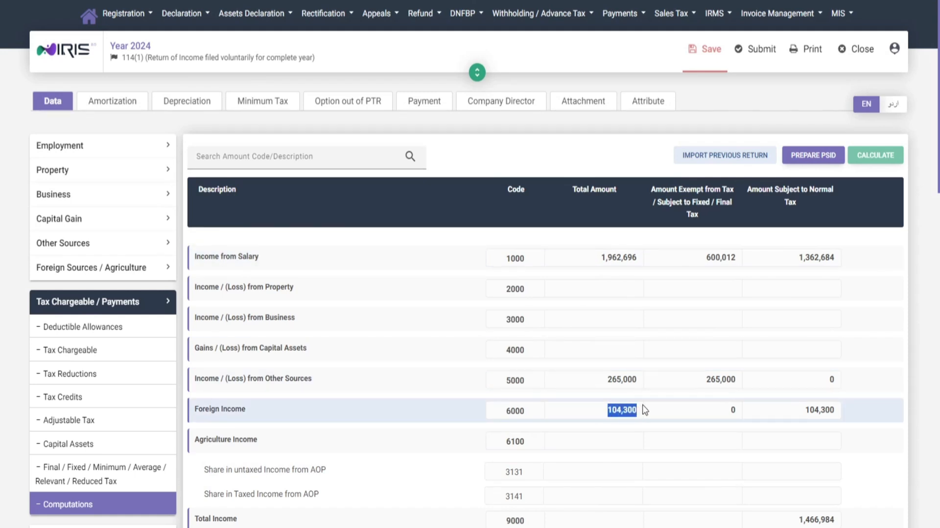
# Examine the total and exempt amounts of Income / (Loss) from Other Sources, dismissing the WhatsApp notification
pyautogui.click(607, 381)
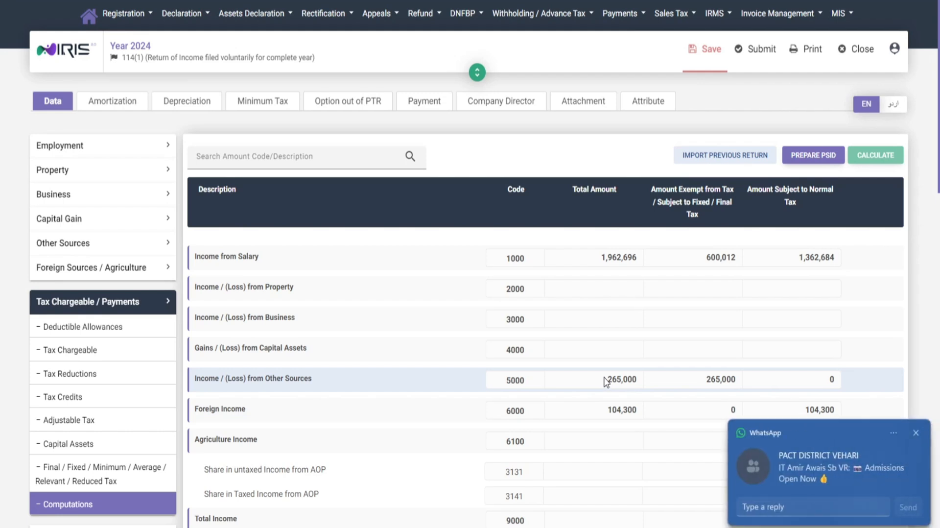
pyautogui.click(915, 433)
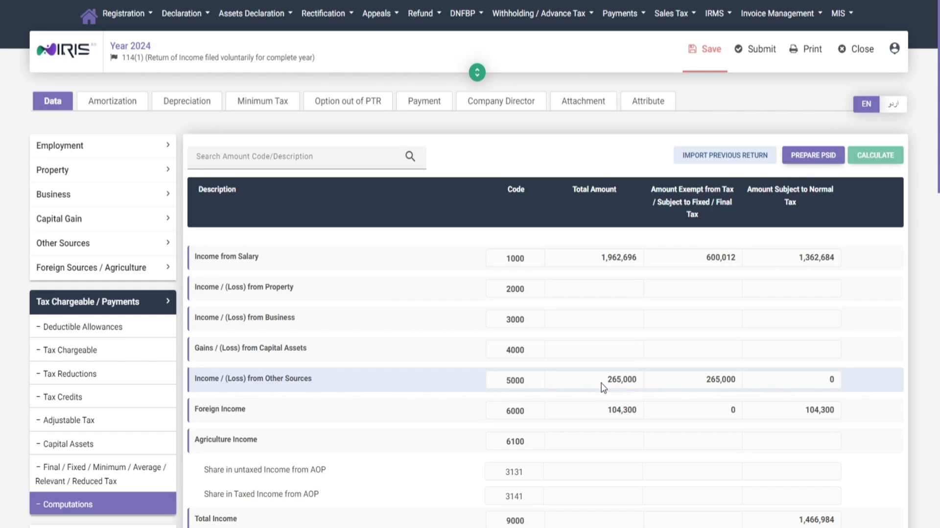
pyautogui.moveTo(603, 388); pyautogui.dragTo(641, 383)
pyautogui.moveTo(706, 380); pyautogui.dragTo(734, 380)
# Look through the remaining computation rows and examine the Total Income amount subject to normal tax
pyautogui.scroll(-15, 698, 428)
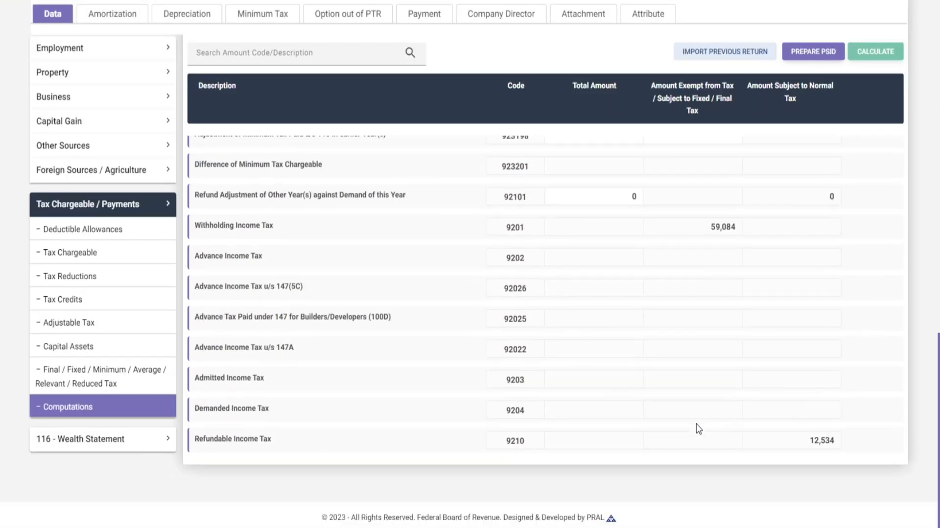
pyautogui.scroll(15, 698, 428)
pyautogui.scroll(-3, 735, 352)
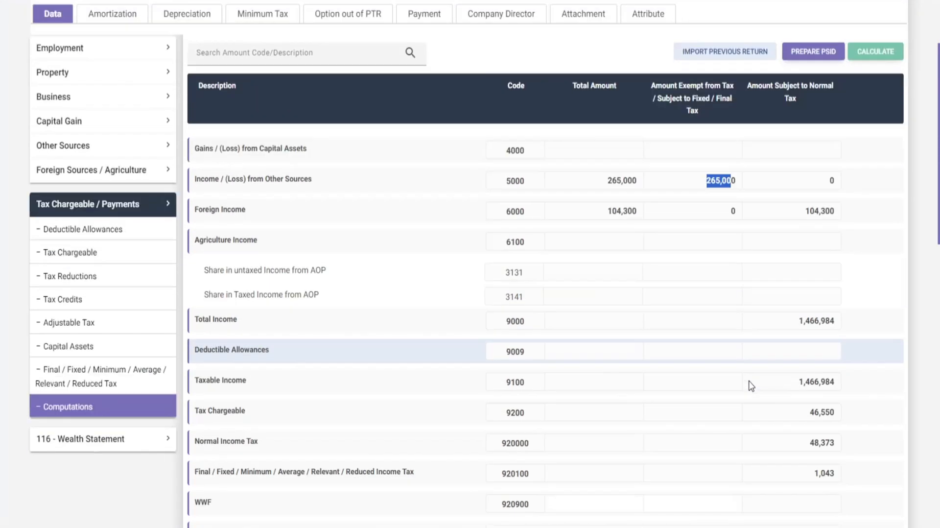
pyautogui.scroll(-2, 769, 362)
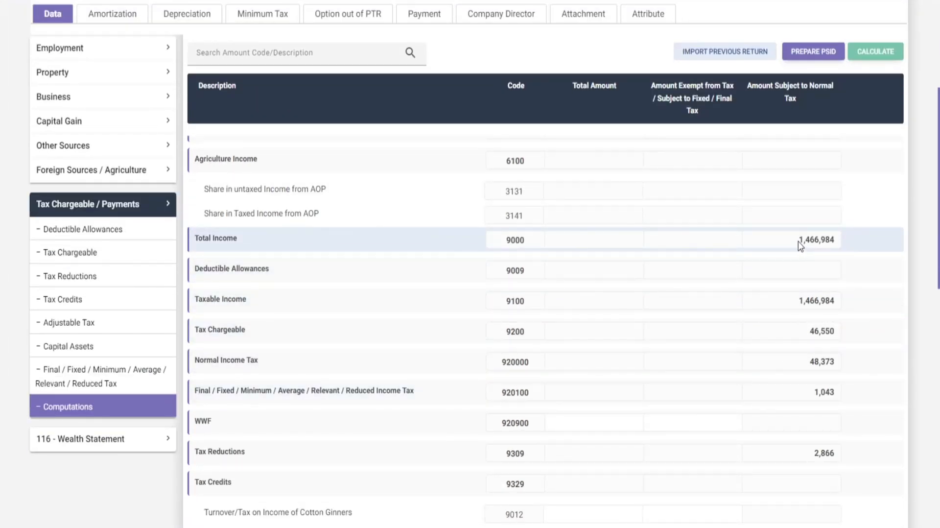
pyautogui.moveTo(798, 240); pyautogui.dragTo(835, 241)
# Examine the total, exempt and normally taxed amounts of Income from Salary and the normally taxed Foreign Income
pyautogui.scroll(6, 593, 244)
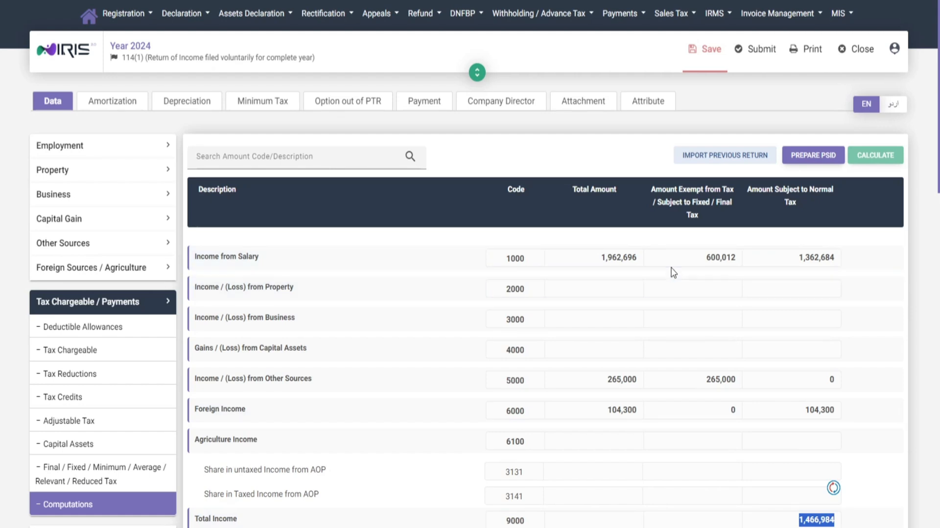
pyautogui.doubleClick(619, 264)
pyautogui.click(702, 259)
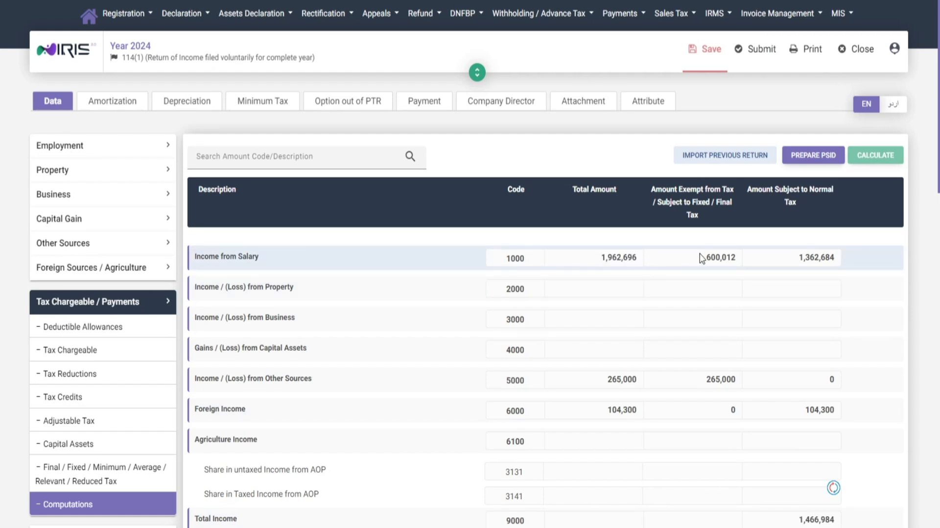
pyautogui.moveTo(701, 259); pyautogui.dragTo(855, 268)
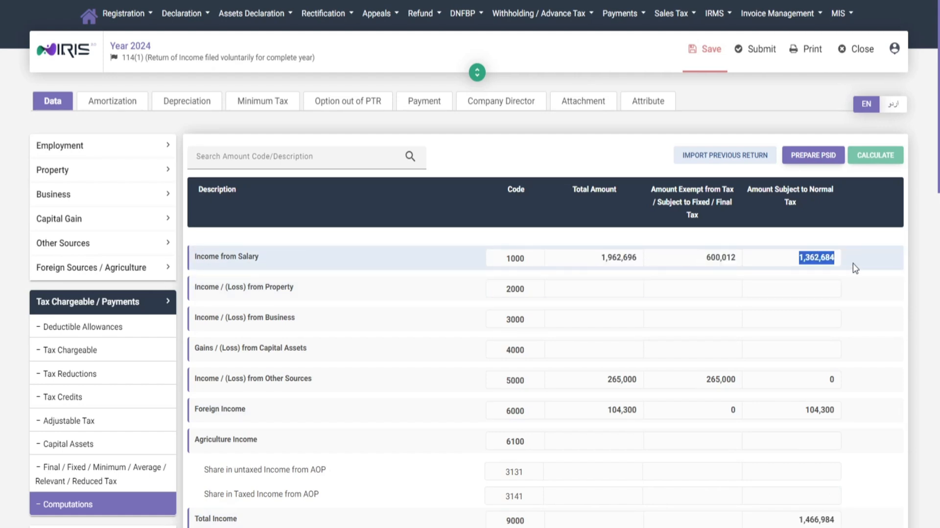
pyautogui.moveTo(798, 411); pyautogui.dragTo(844, 409)
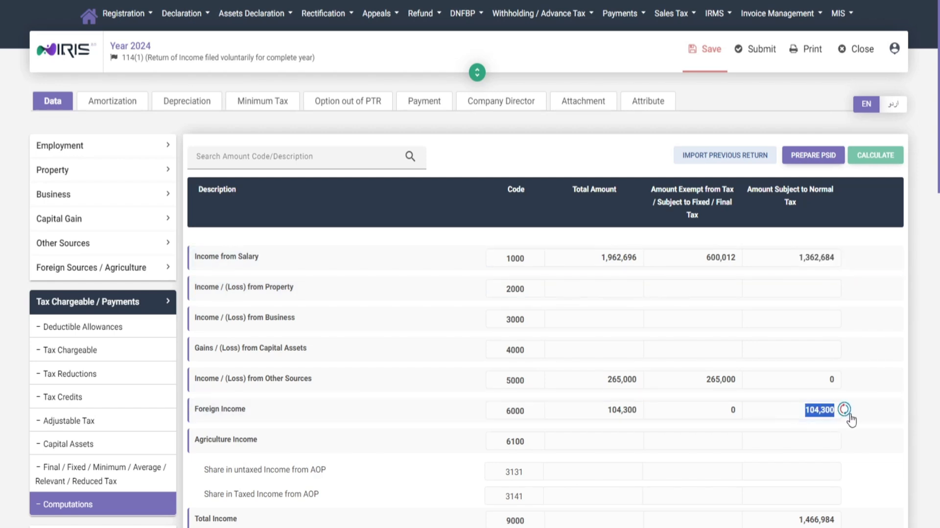
# Examine the Taxable Income and Normal Income Tax amounts in the return's computations
pyautogui.scroll(-5, 850, 419)
pyautogui.moveTo(795, 363); pyautogui.dragTo(886, 368)
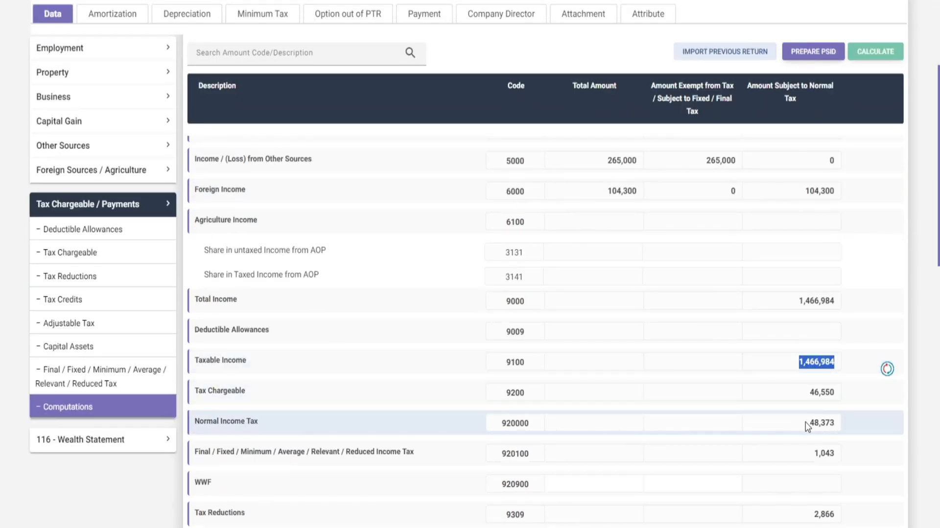
pyautogui.moveTo(789, 429); pyautogui.dragTo(840, 426)
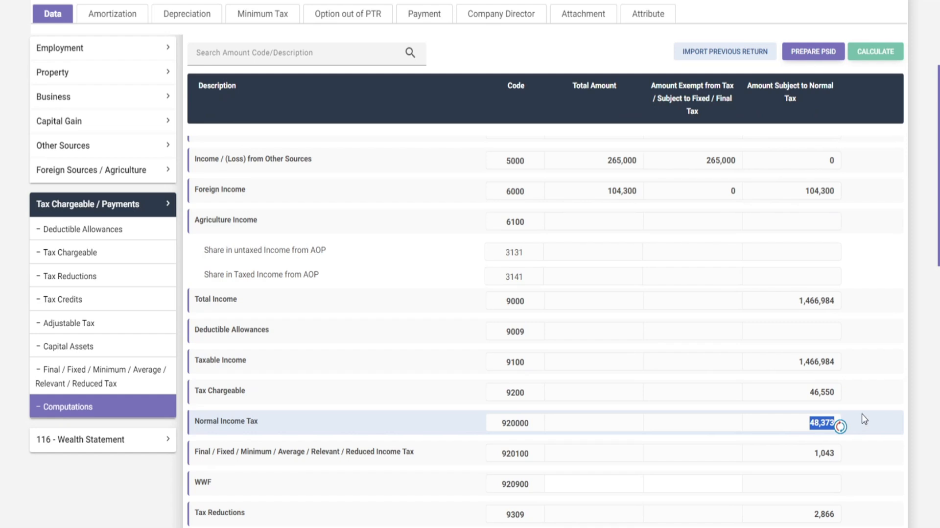
pyautogui.scroll(-3, 864, 419)
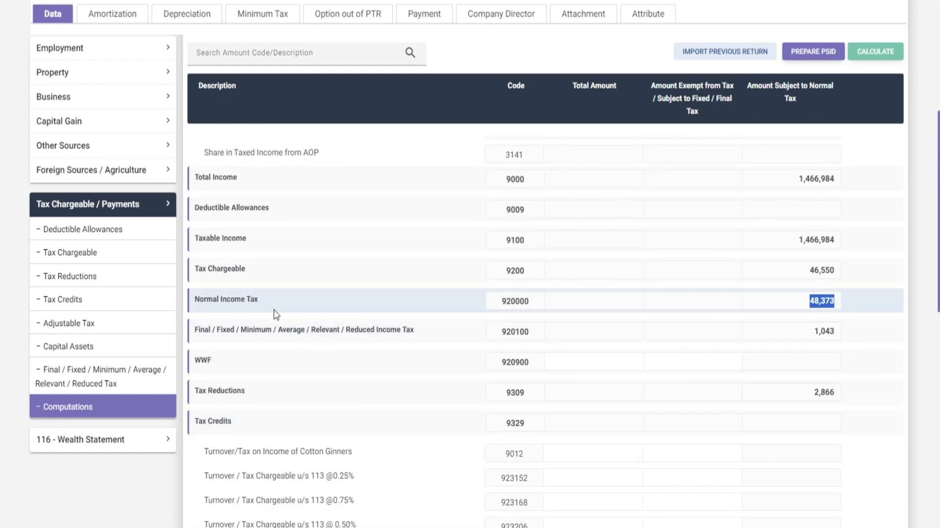
# Open the Adjustable Tax section and examine the receipts and tax deducted for Salary of Employees u/s 149
pyautogui.click(48, 322)
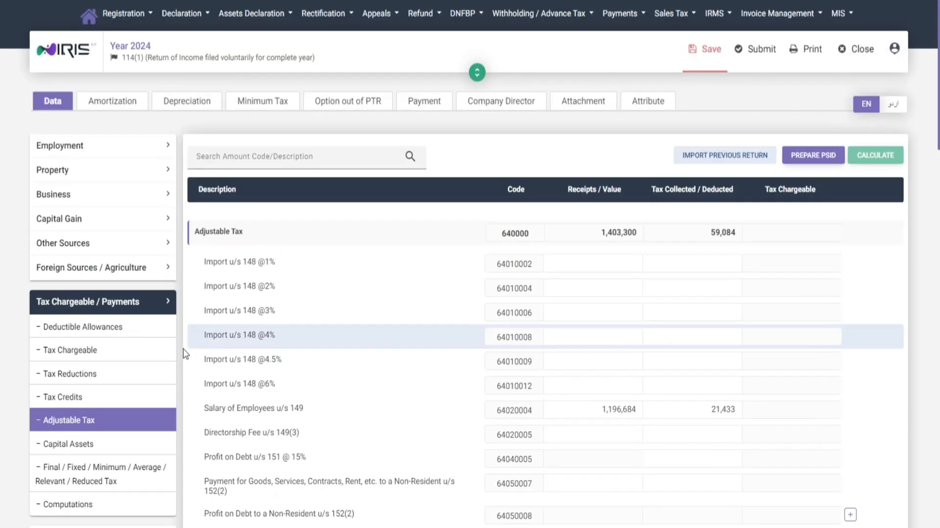
pyautogui.scroll(-3, 631, 326)
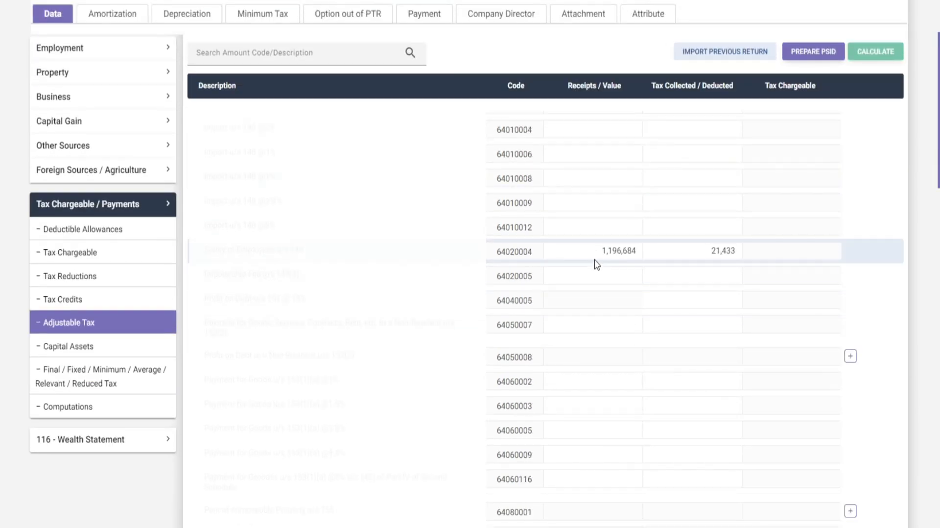
pyautogui.click(629, 251)
pyautogui.click(738, 251)
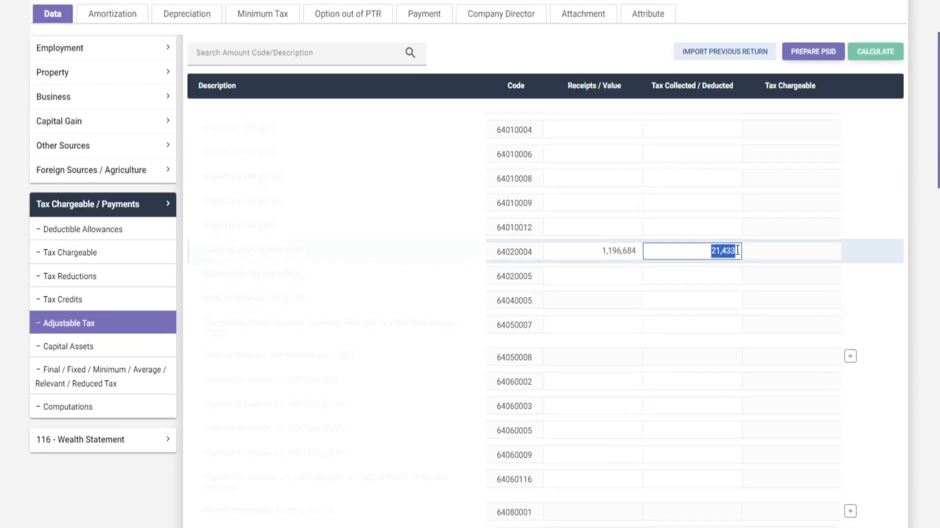
pyautogui.moveTo(199, 253); pyautogui.dragTo(263, 250)
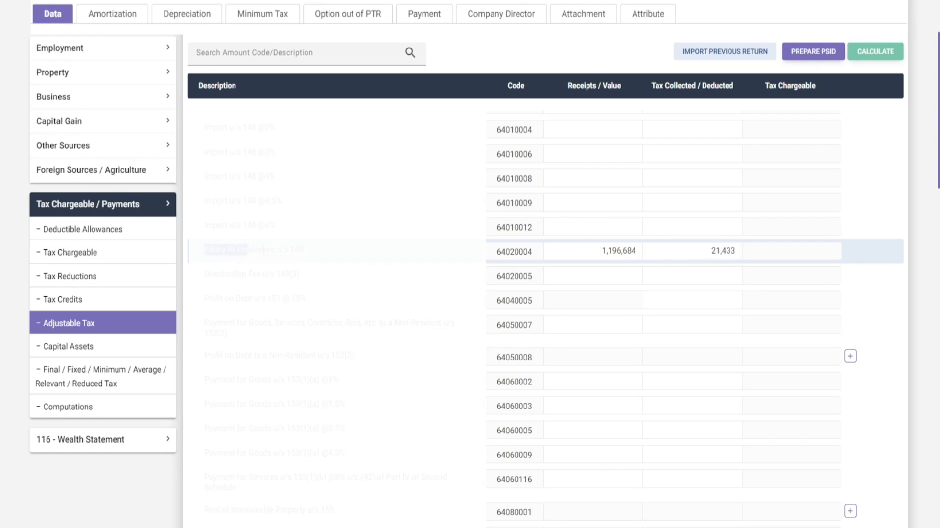
# Examine the Electricity Bill of Domestic Consumer entries, code 64140101, with their bill values and tax collected
pyautogui.scroll(-15, 612, 319)
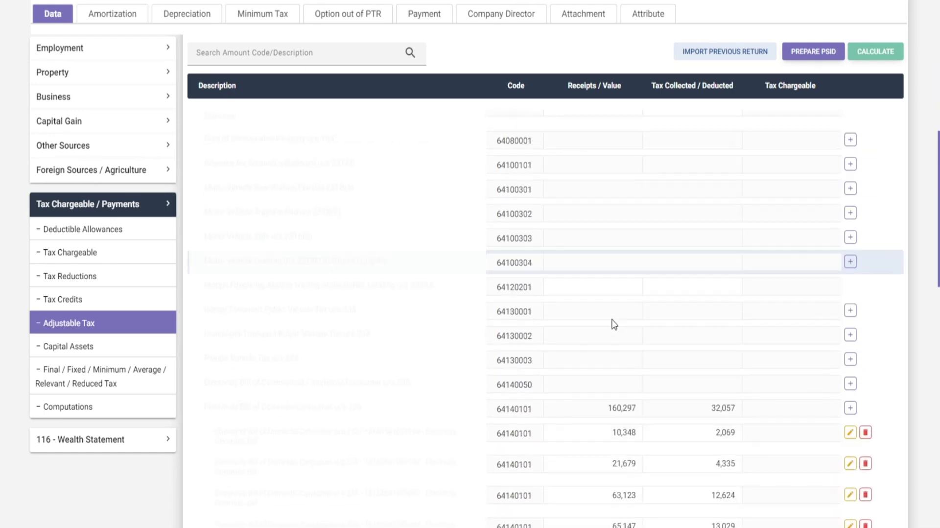
pyautogui.scroll(-3, 543, 320)
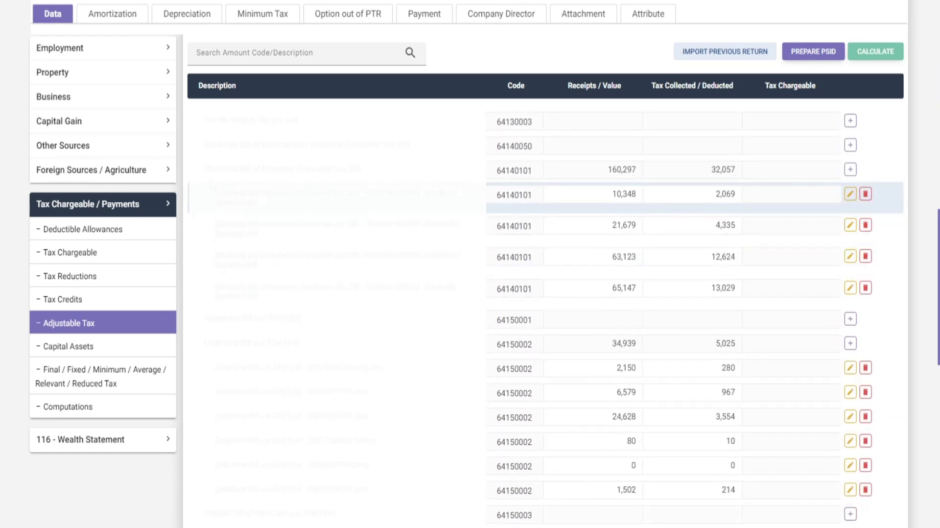
pyautogui.moveTo(205, 168); pyautogui.dragTo(375, 182)
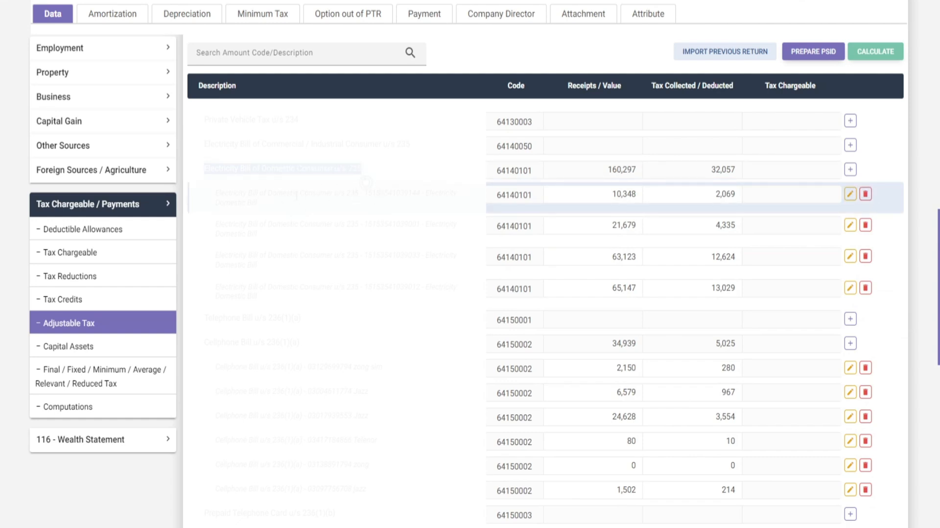
pyautogui.moveTo(610, 194); pyautogui.dragTo(637, 196)
pyautogui.click(716, 195)
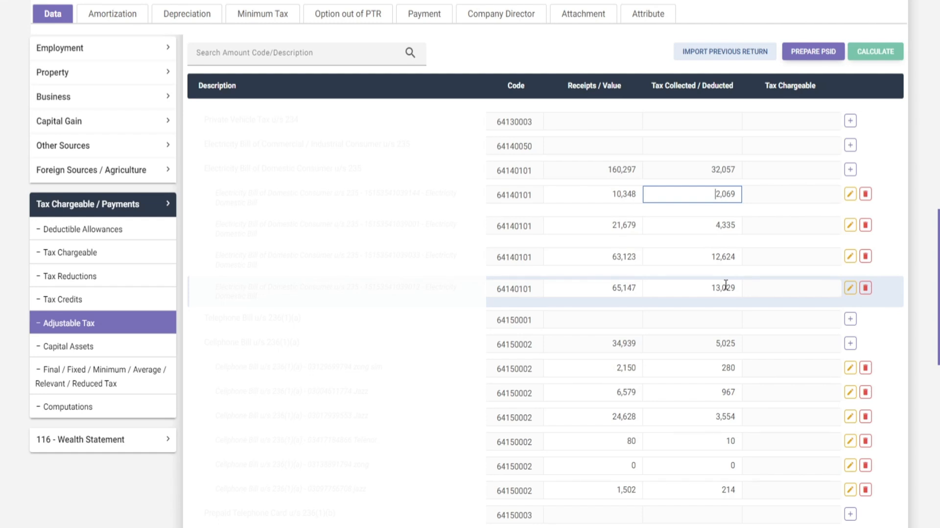
# Examine the total and individual Cellphone Bill u/s 236(1)(a) entries, checking their receipts and tax collected
pyautogui.scroll(-3, 557, 267)
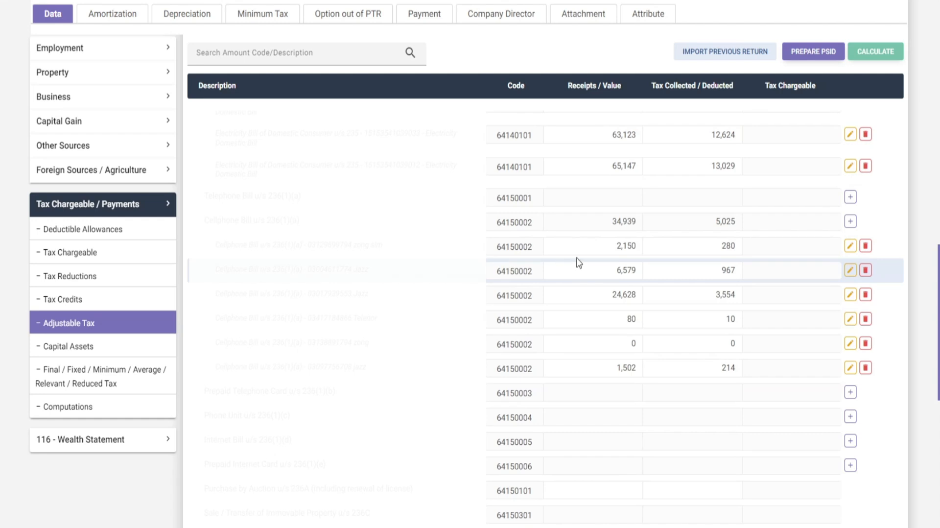
pyautogui.moveTo(611, 223); pyautogui.dragTo(631, 224)
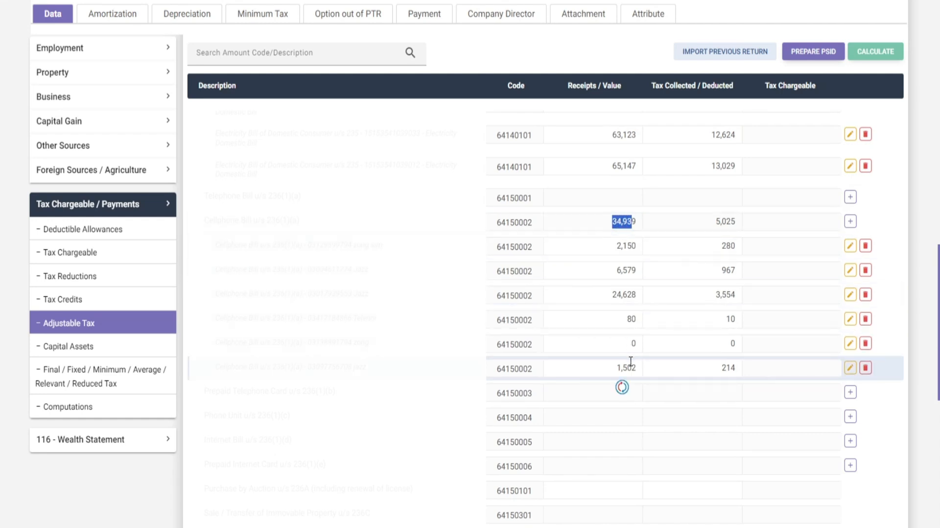
pyautogui.click(623, 244)
pyautogui.click(622, 268)
pyautogui.click(624, 293)
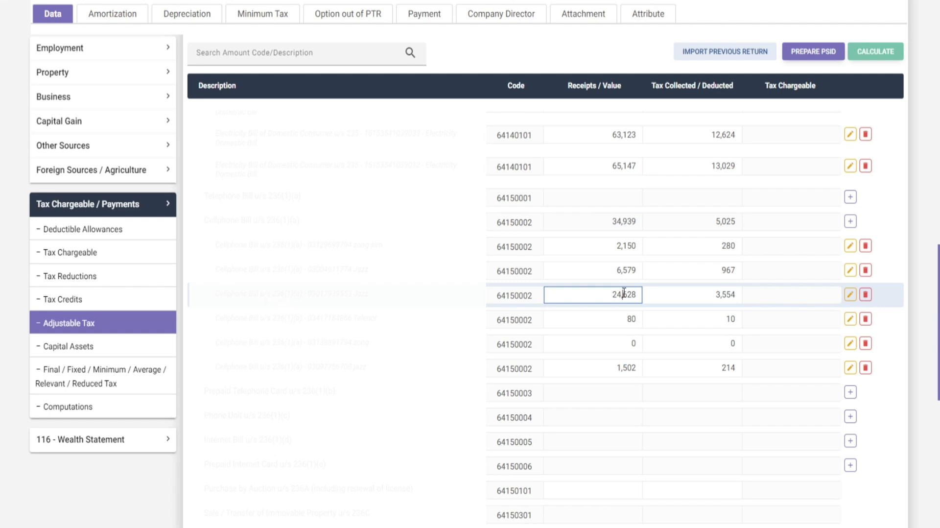
pyautogui.doubleClick(615, 244)
pyautogui.doubleClick(734, 249)
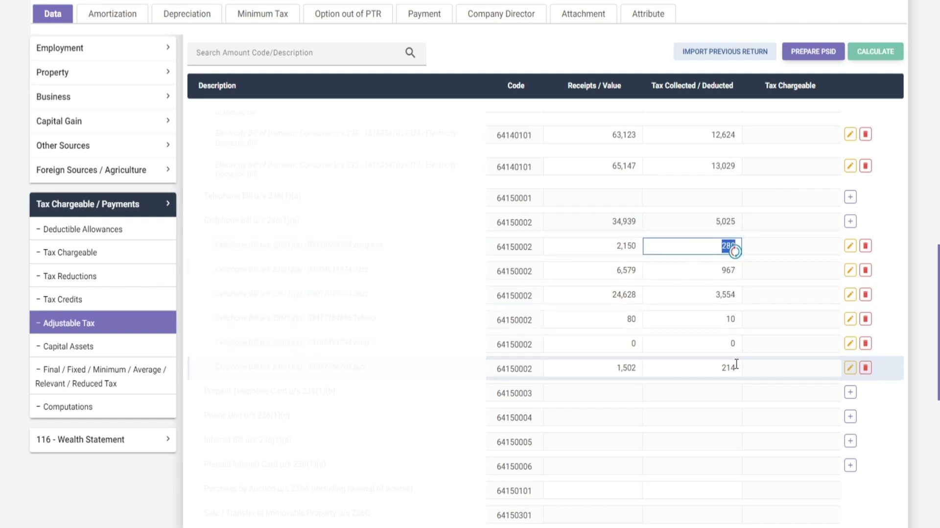
# Examine the row for persons remitting amounts abroad through credit, debit or prepaid cards u/s 236Y
pyautogui.scroll(-4, 692, 362)
pyautogui.scroll(-5, 723, 372)
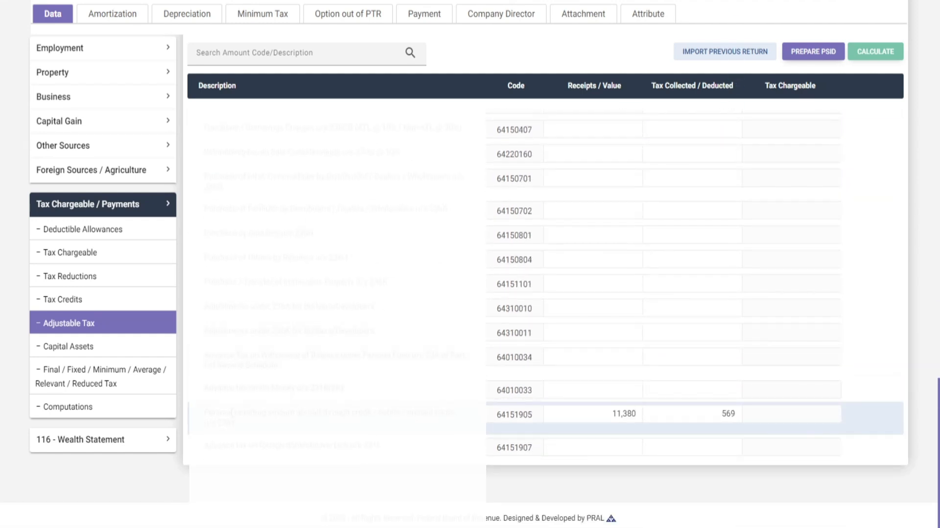
pyautogui.moveTo(206, 413); pyautogui.dragTo(293, 425)
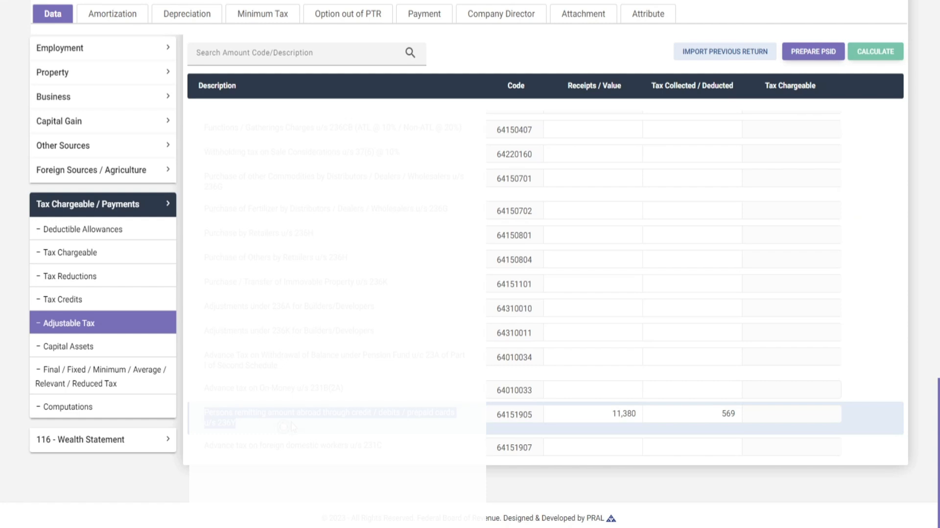
pyautogui.click(497, 404)
pyautogui.click(618, 416)
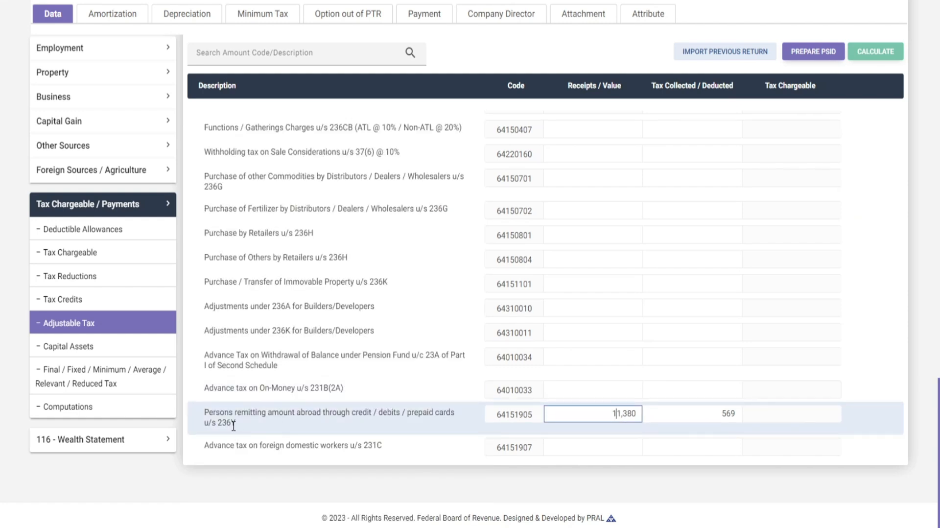
pyautogui.moveTo(233, 426); pyautogui.dragTo(199, 406)
# Switch to the Excel withholding sheet and select the section 236Y entries and their taxable amounts to check the sum
pyautogui.hotkey('alt', 'Tab')
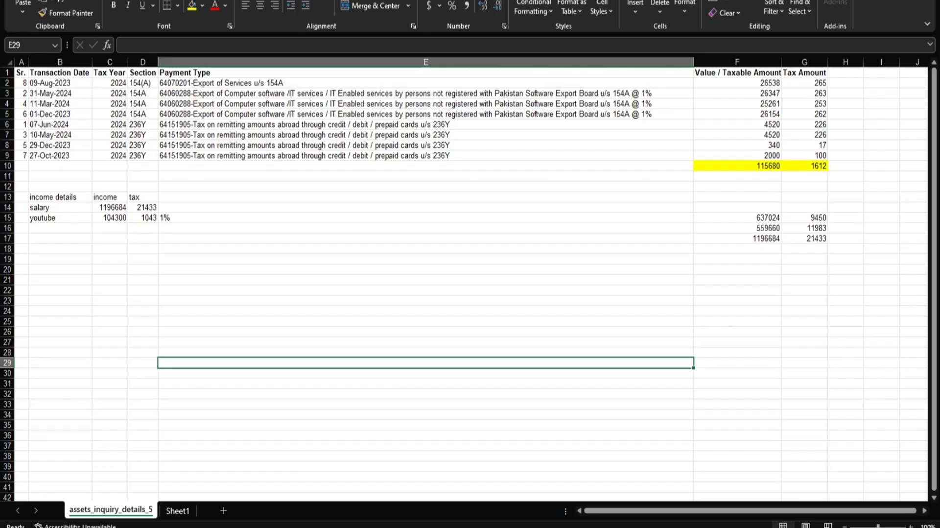
pyautogui.click(230, 230)
pyautogui.moveTo(128, 124); pyautogui.dragTo(257, 157)
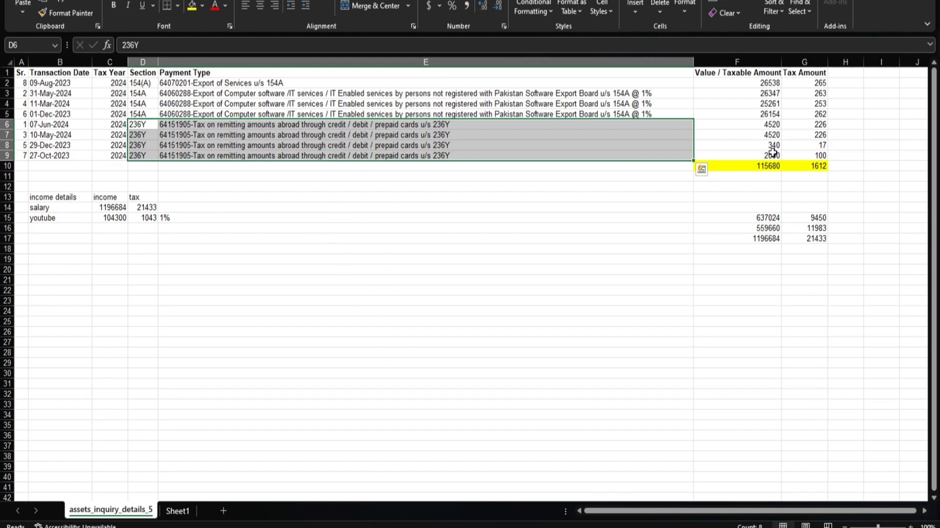
pyautogui.moveTo(774, 126); pyautogui.dragTo(767, 154)
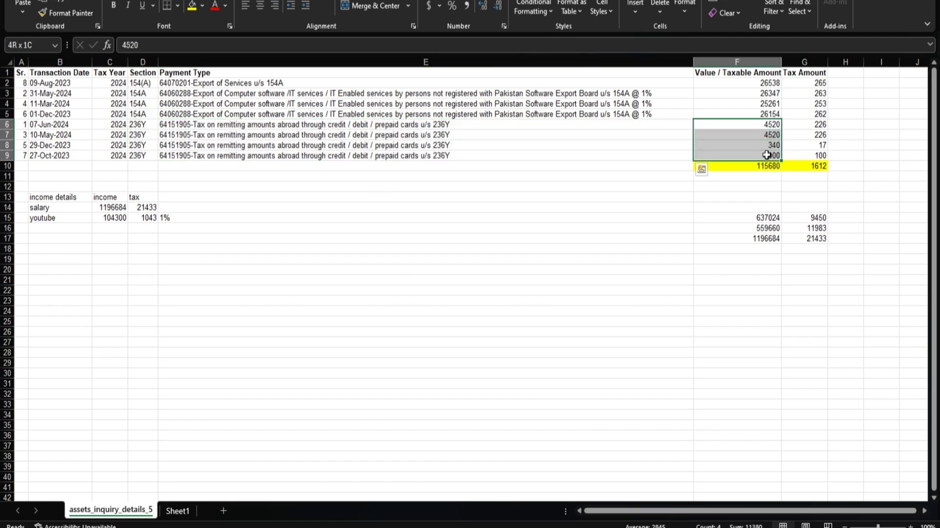
# Return to the IRIS tax return and check the receipts and tax collected of the 236Y remittance row against the spreadsheet
pyautogui.hotkey('alt', 'Tab')
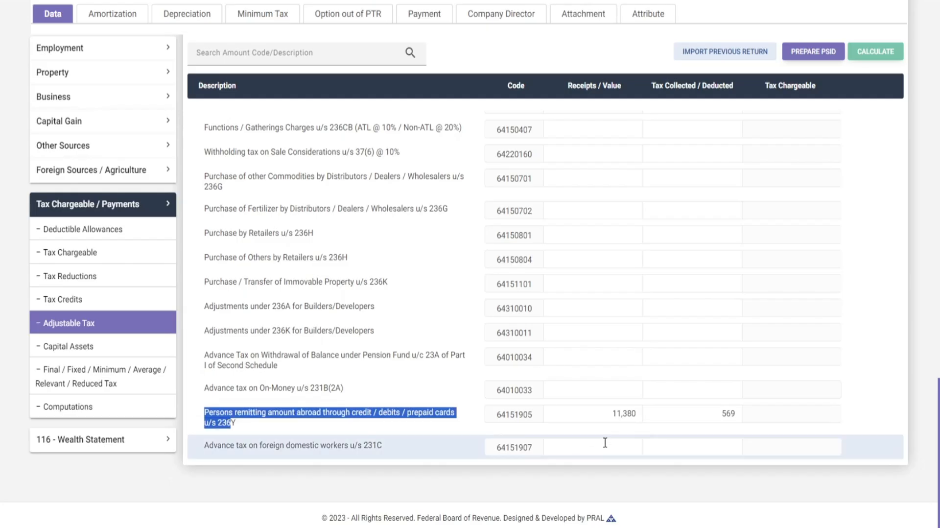
pyautogui.click(615, 412)
pyautogui.click(719, 413)
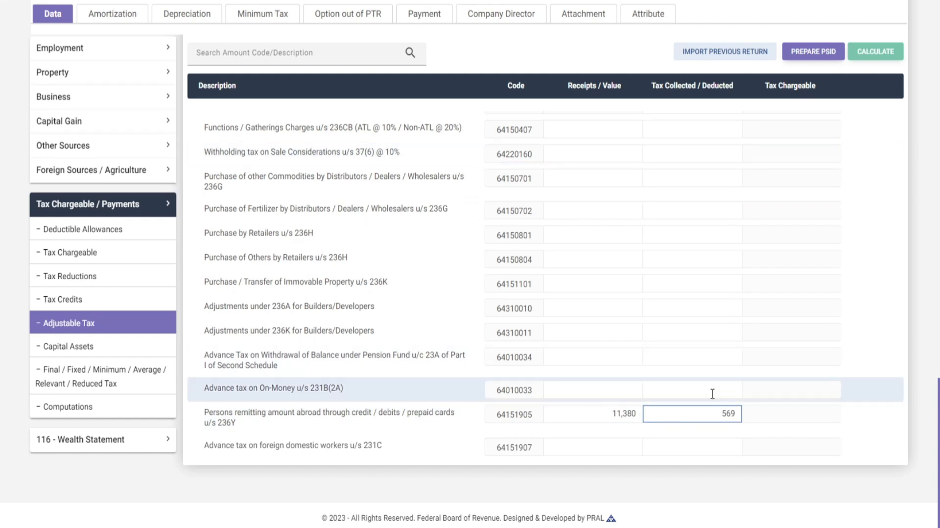
pyautogui.moveTo(725, 414); pyautogui.dragTo(758, 420)
pyautogui.click(605, 418)
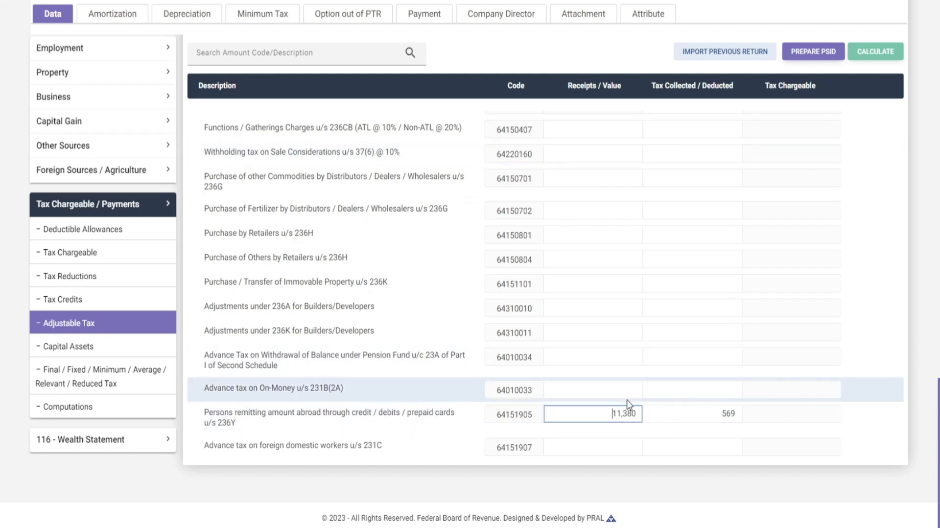
# Review the Tax Reductions section and go back to the Adjustable Tax entries
pyautogui.scroll(10, 288, 353)
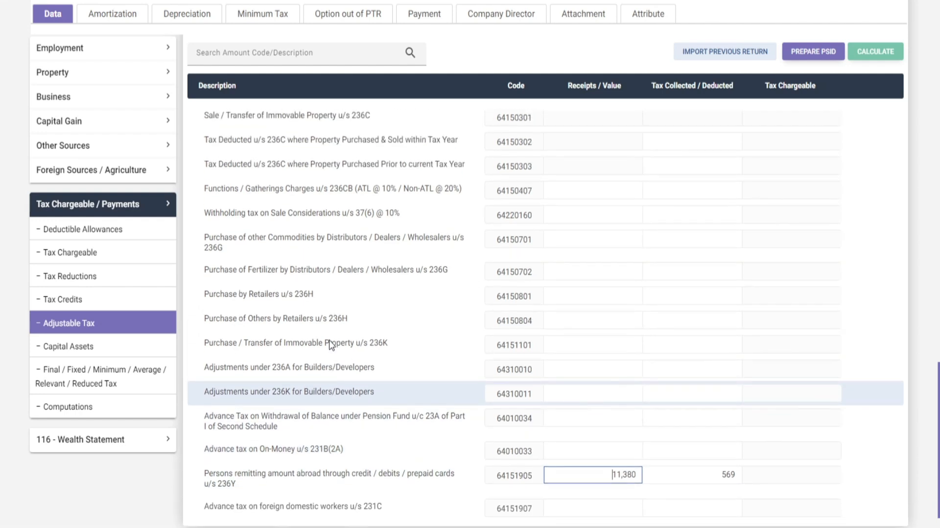
pyautogui.click(73, 323)
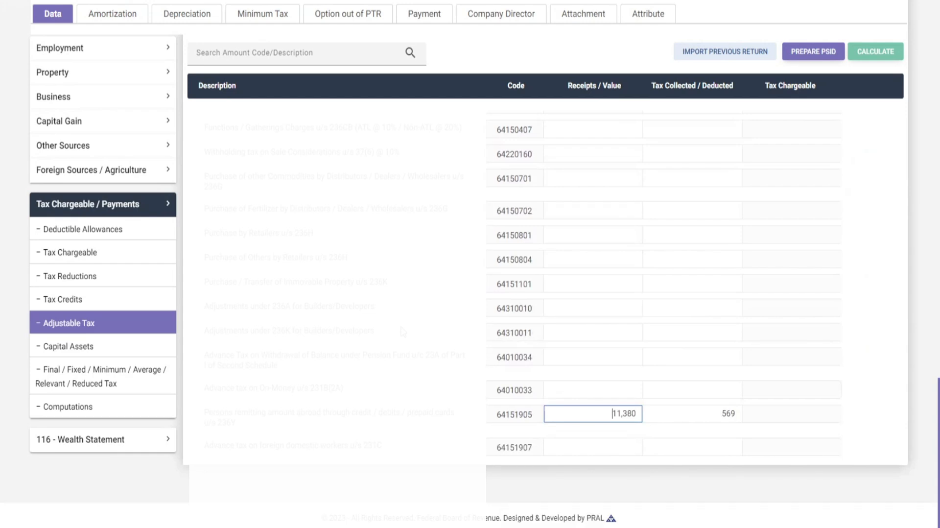
pyautogui.click(66, 276)
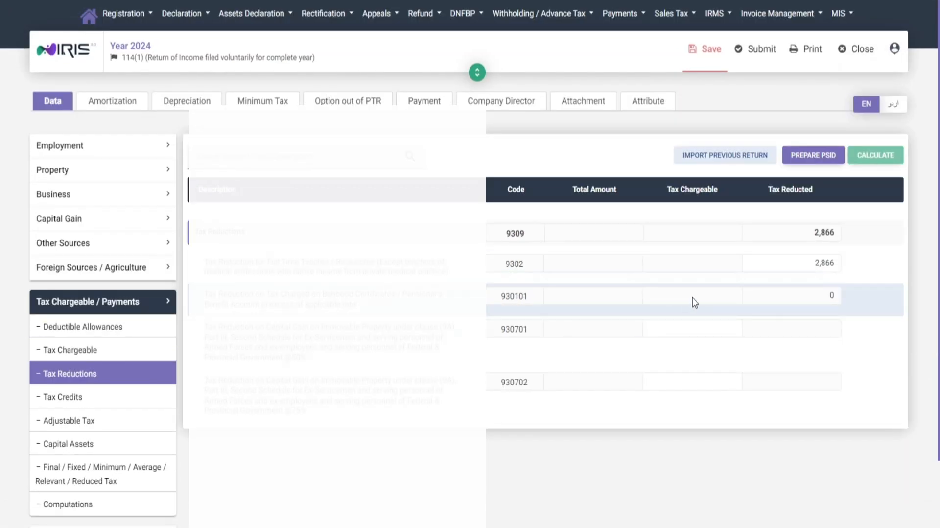
pyautogui.click(81, 420)
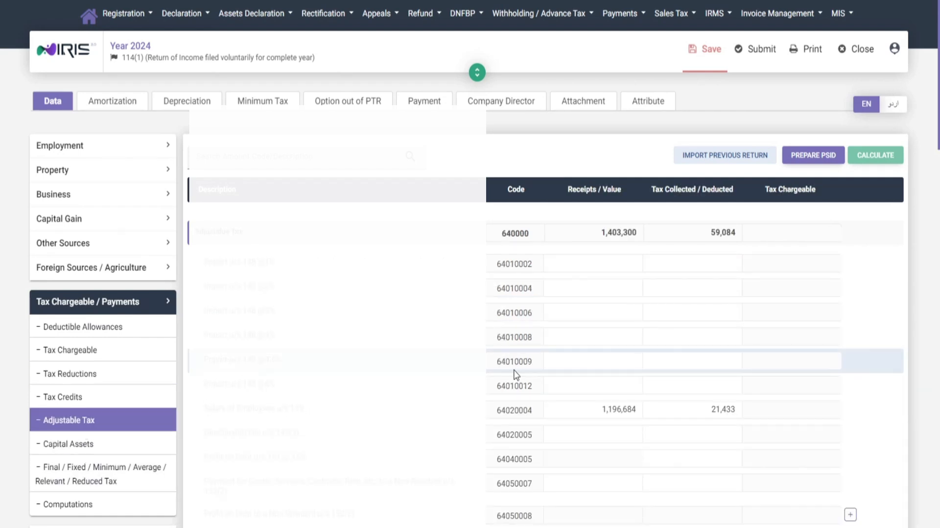
pyautogui.scroll(-2, 457, 392)
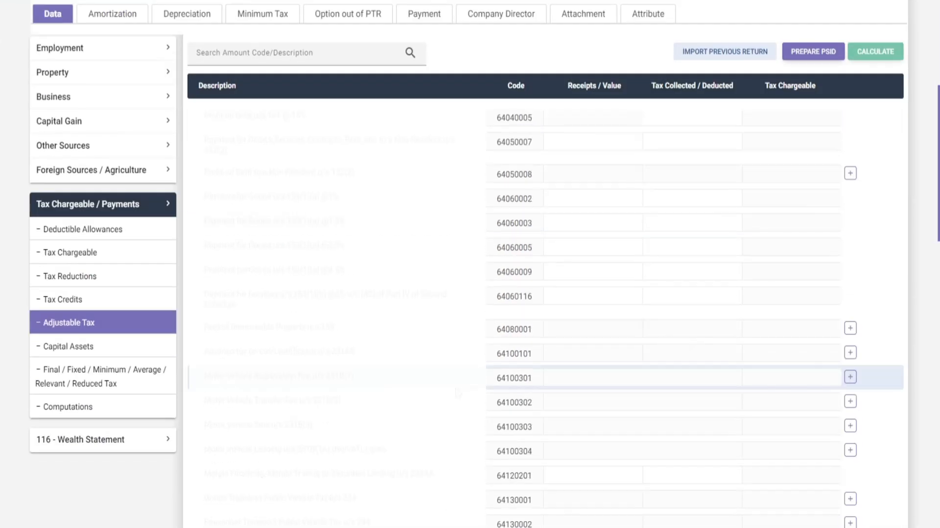
# Open the Final / Fixed / Minimum / Average / Relevant / Reduced Tax section and examine the Export of services u/s 154A @1% row
pyautogui.click(111, 380)
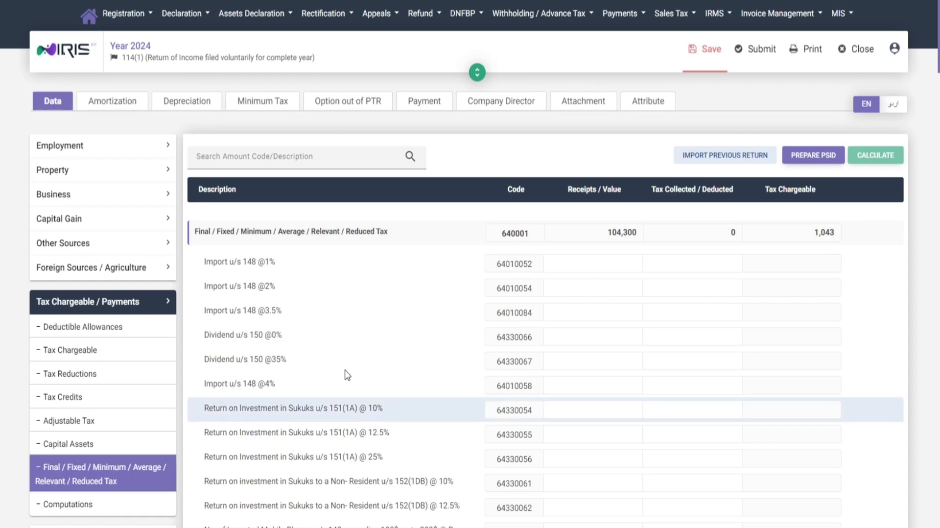
pyautogui.scroll(-10, 590, 306)
pyautogui.scroll(-12, 591, 304)
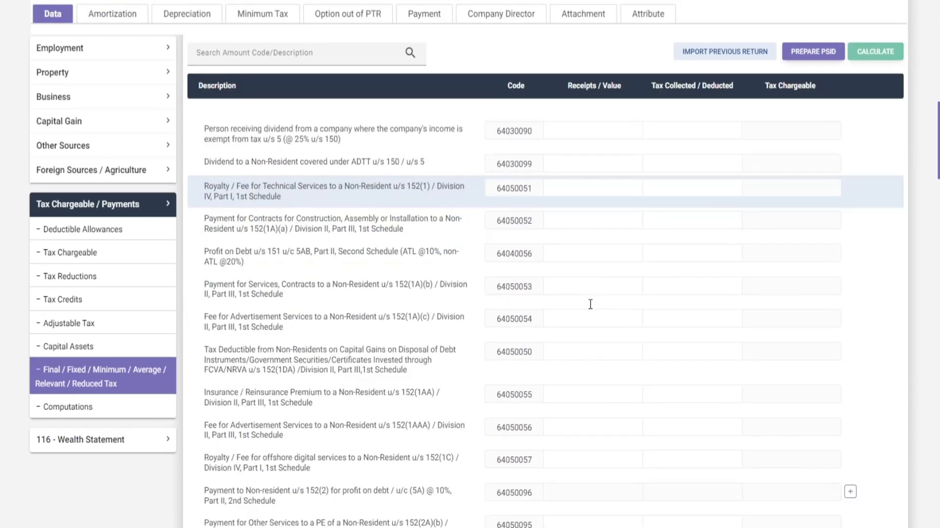
pyautogui.scroll(-15, 591, 306)
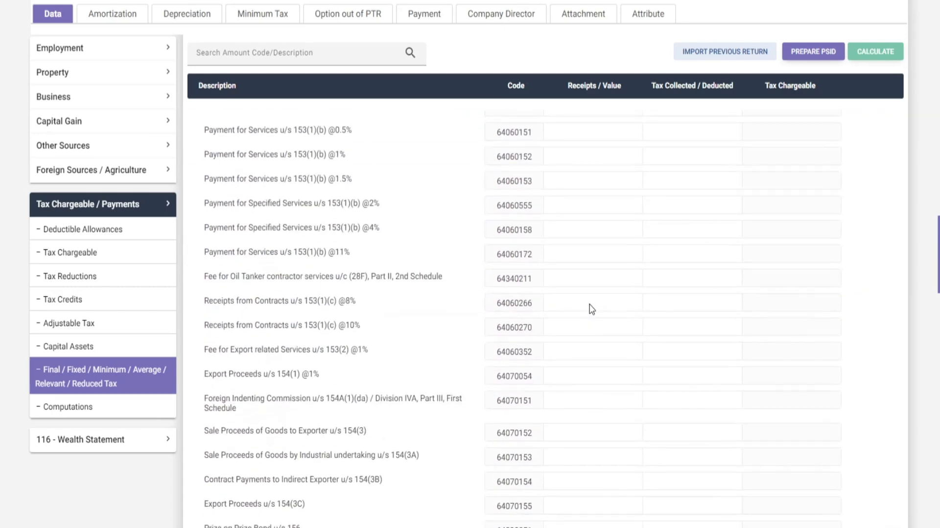
pyautogui.scroll(-10, 590, 304)
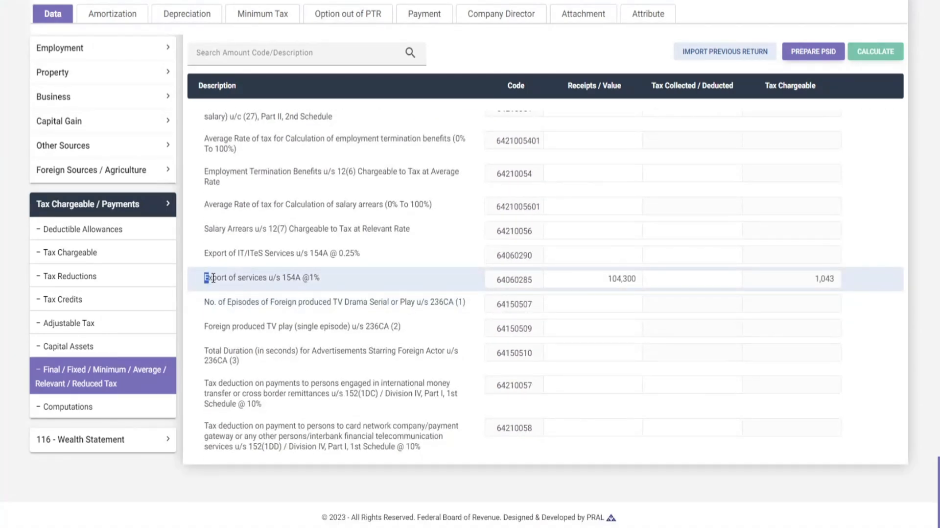
pyautogui.moveTo(213, 278); pyautogui.dragTo(311, 278)
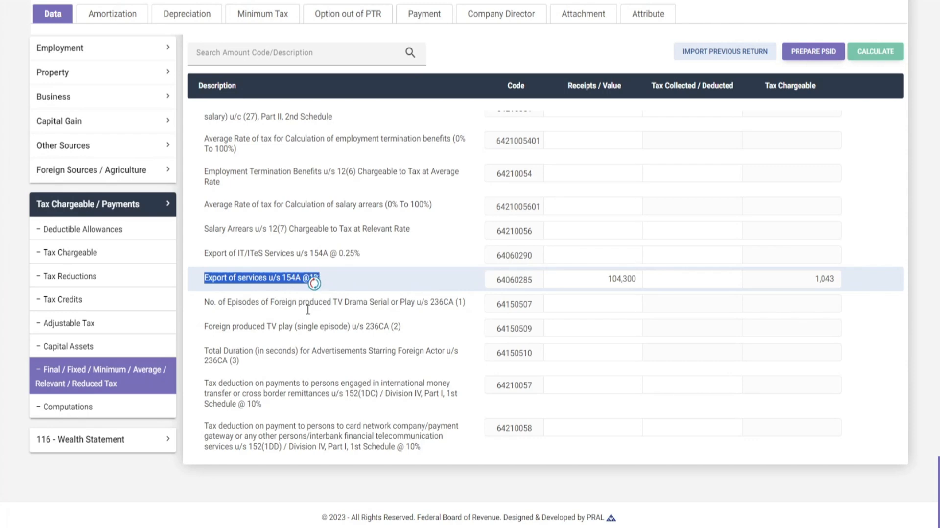
# Compare the section 154A entries in the Excel withholding sheet with the receipts and tax chargeable of the IRIS Export of services u/s 154A @1% row
pyautogui.click(370, 527)
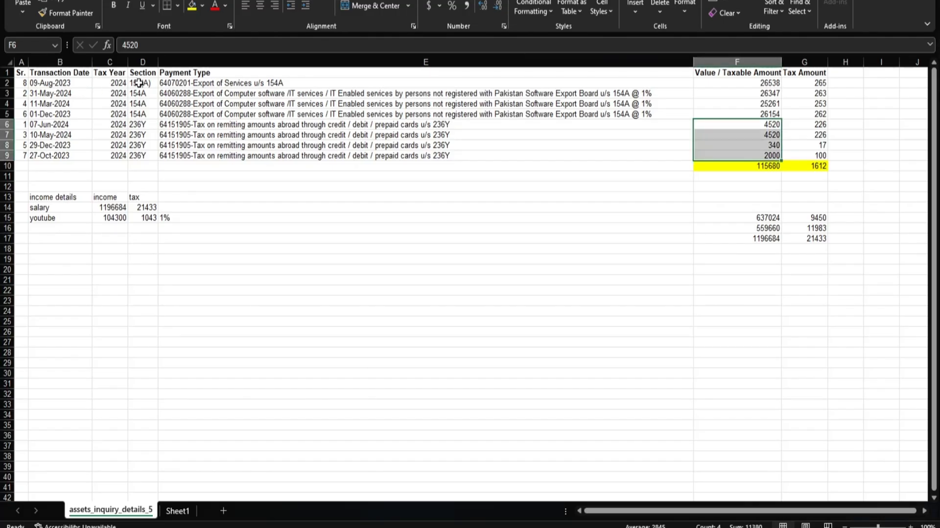
pyautogui.moveTo(139, 82); pyautogui.dragTo(139, 114)
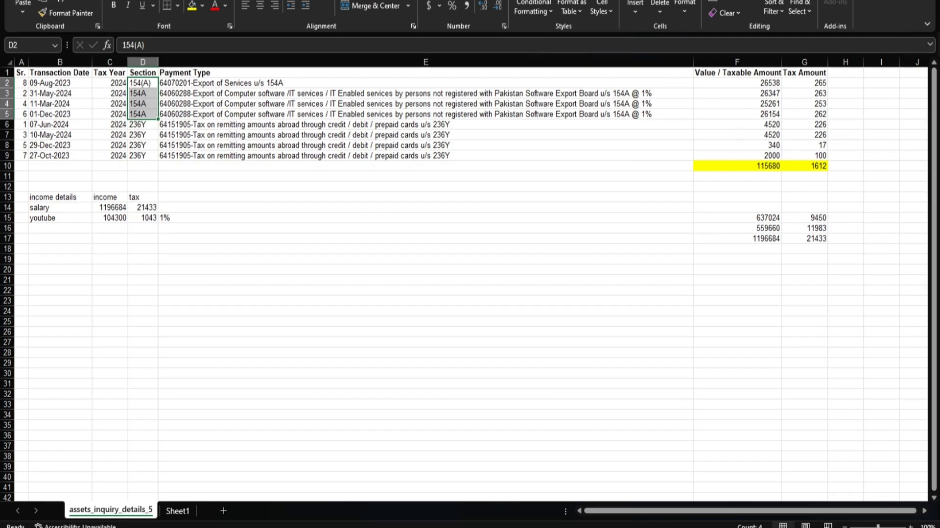
pyautogui.click(371, 527)
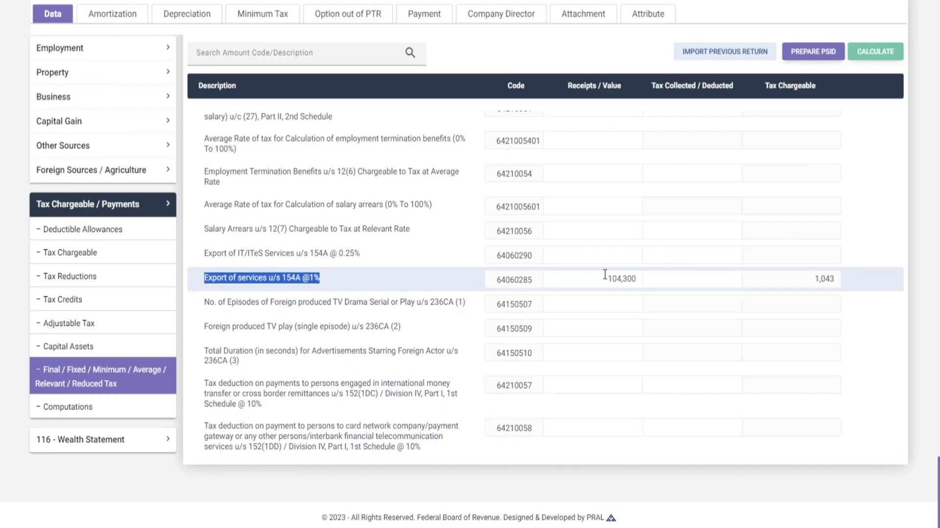
pyautogui.moveTo(606, 277); pyautogui.dragTo(646, 282)
pyautogui.click(782, 285)
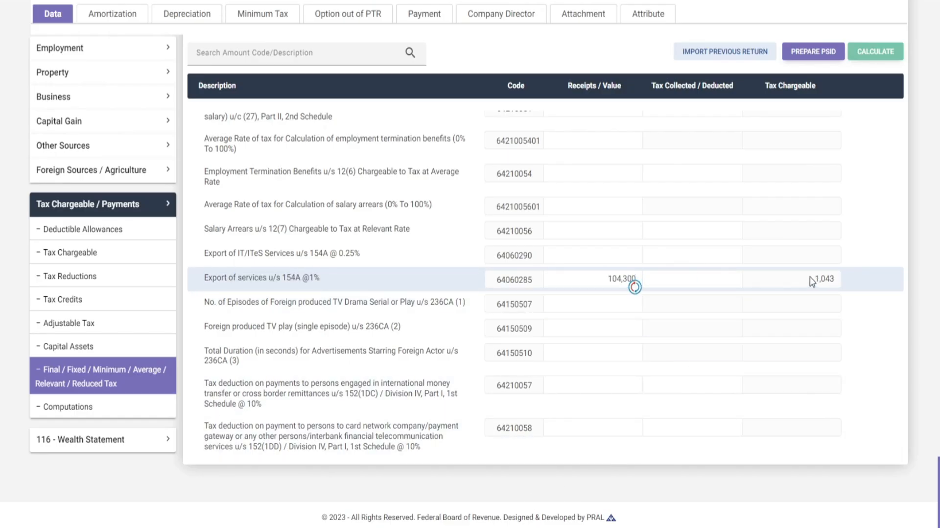
pyautogui.moveTo(811, 280); pyautogui.dragTo(839, 282)
pyautogui.click(801, 287)
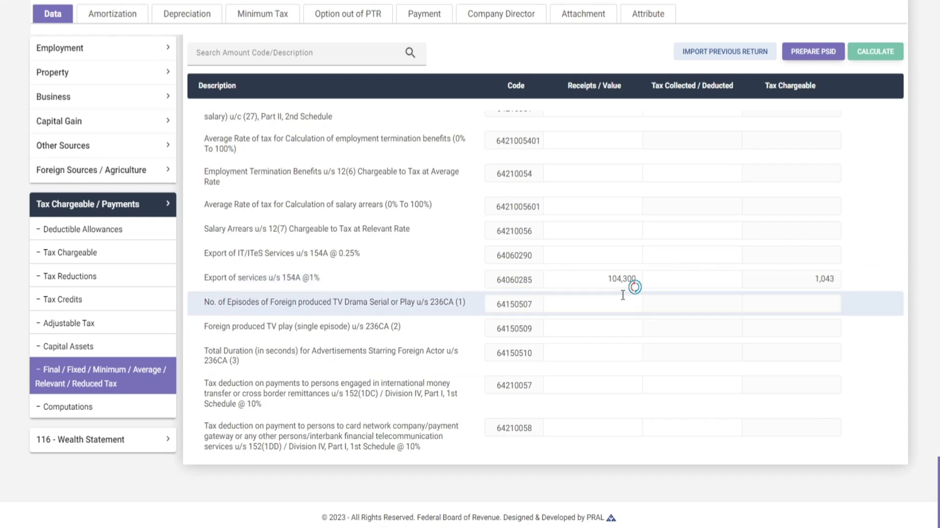
# Open the Computations section and check the Withholding Income Tax and Refundable Income Tax amounts
pyautogui.click(72, 407)
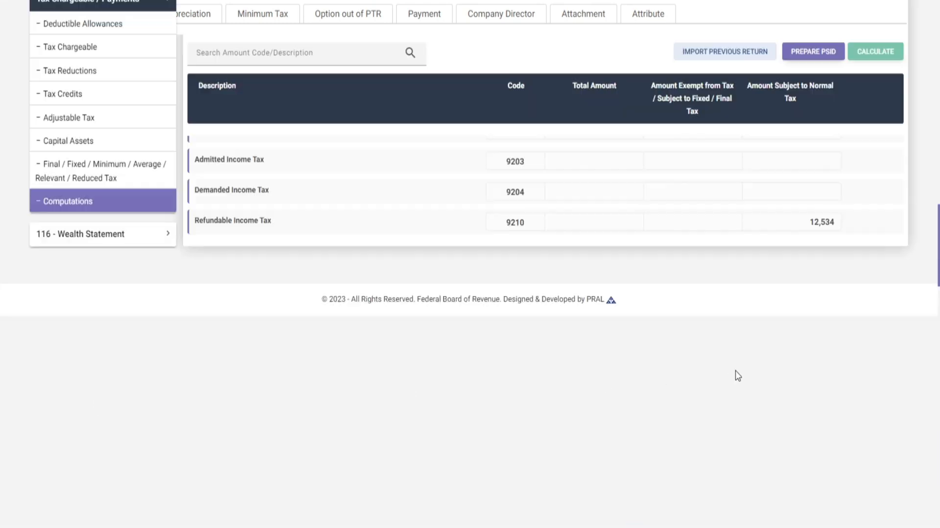
pyautogui.scroll(-5, 734, 375)
pyautogui.scroll(-5, 738, 376)
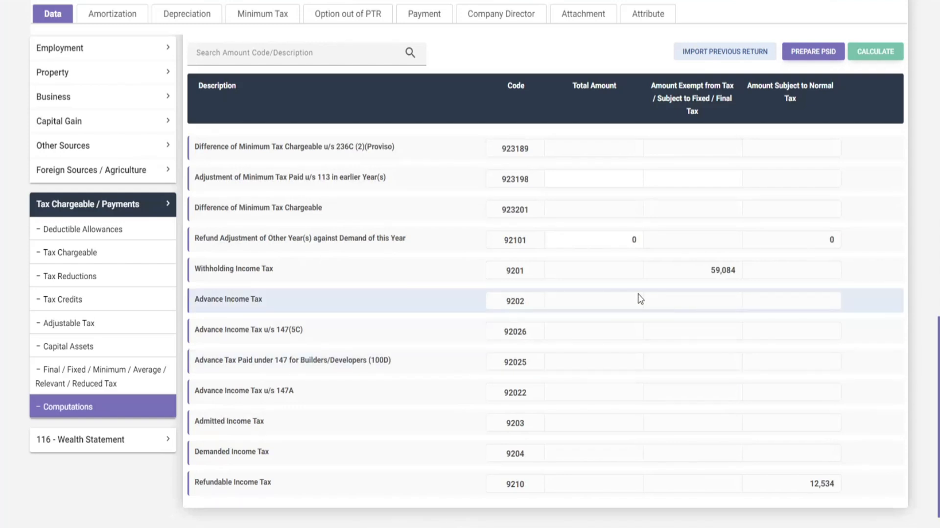
pyautogui.moveTo(686, 277); pyautogui.dragTo(741, 272)
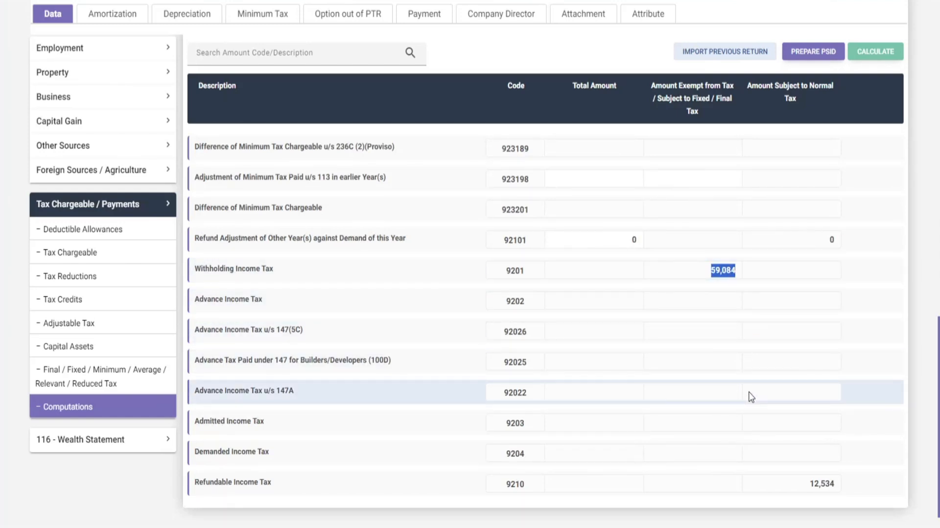
pyautogui.scroll(3, 715, 277)
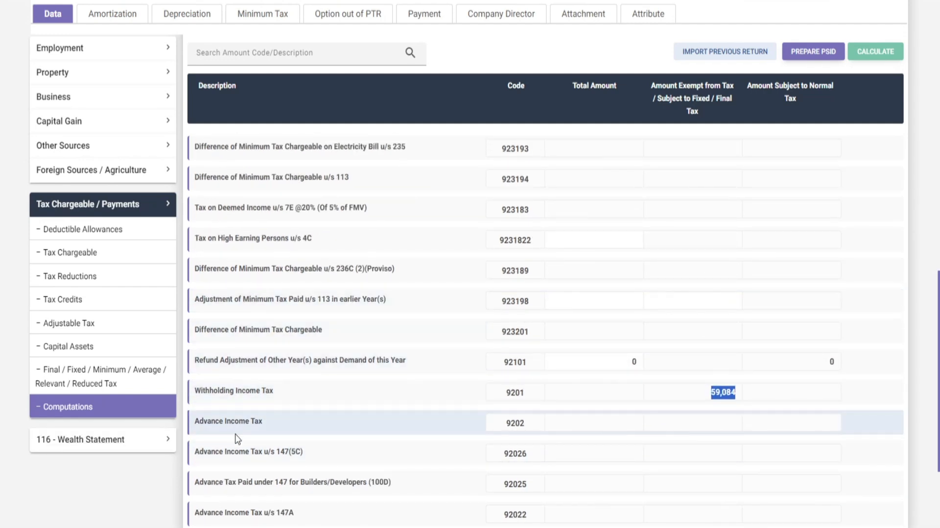
pyautogui.scroll(-3, 244, 443)
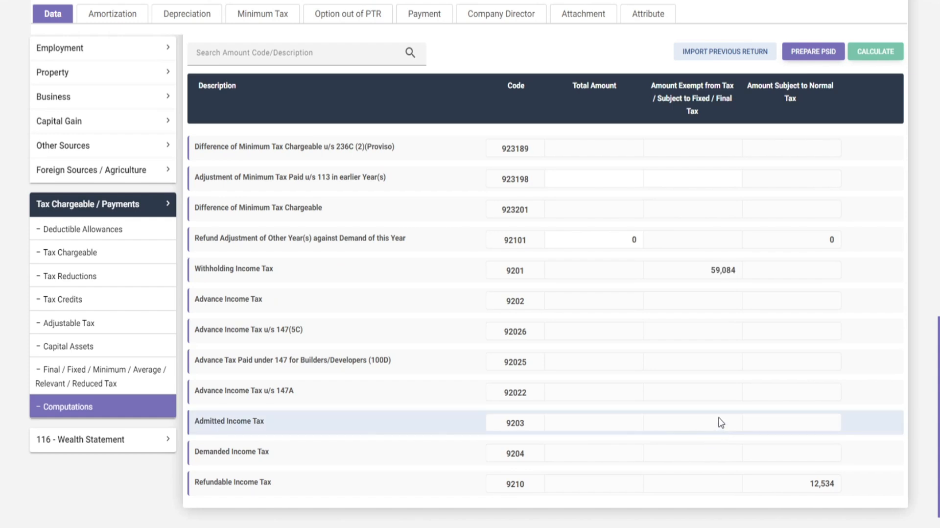
pyautogui.doubleClick(833, 478)
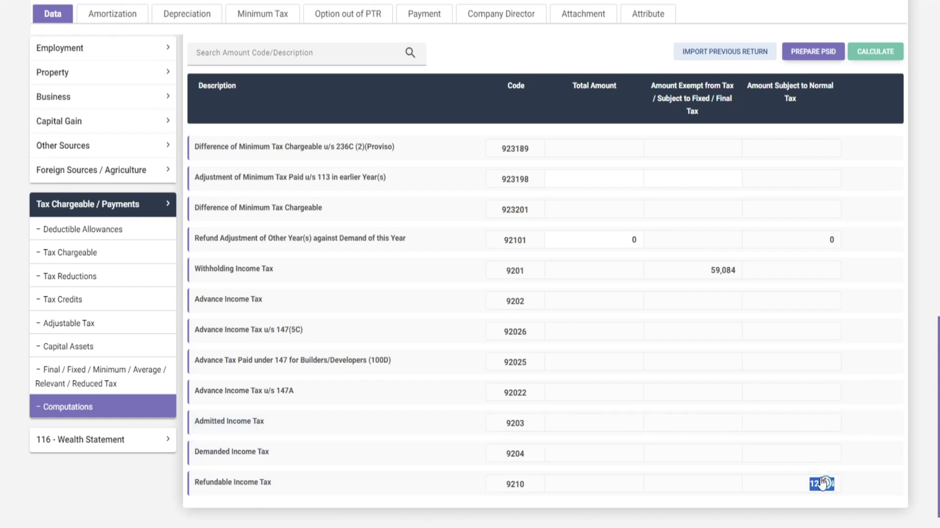
# Leave the tax computations and open Personal Expenses under the 116 - Wealth Statement
pyautogui.scroll(15, 669, 450)
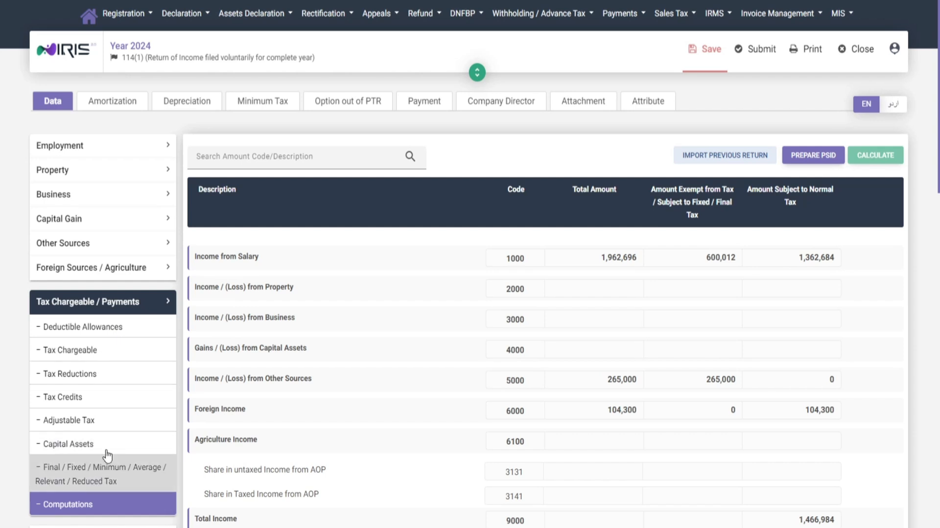
pyautogui.scroll(-3, 98, 465)
pyautogui.click(168, 205)
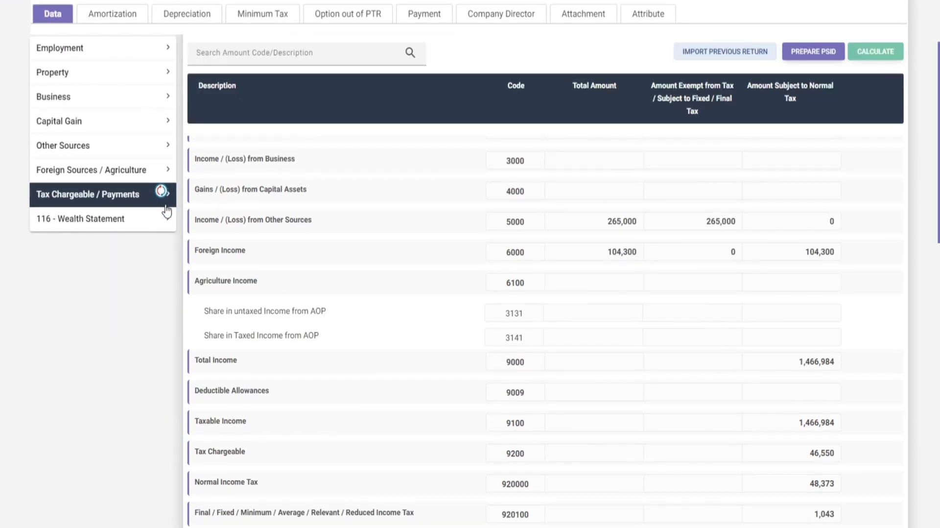
pyautogui.click(140, 222)
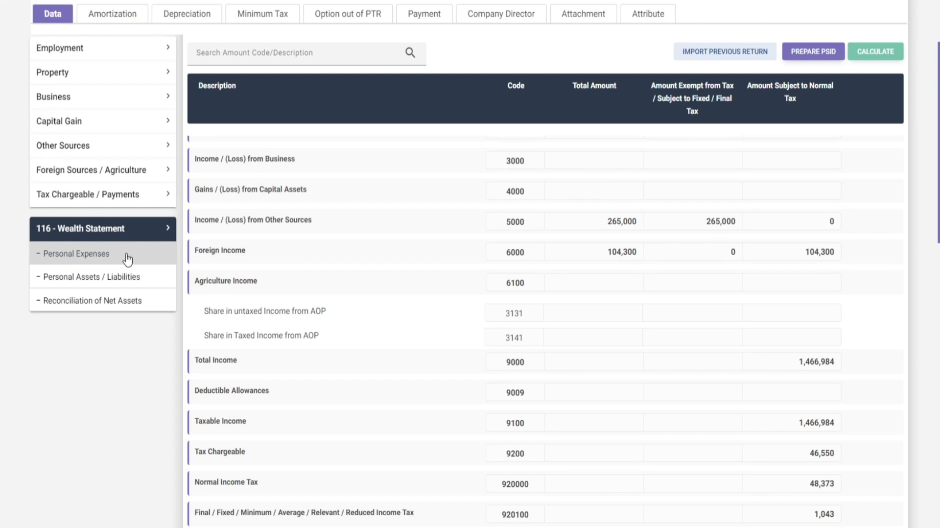
pyautogui.click(100, 254)
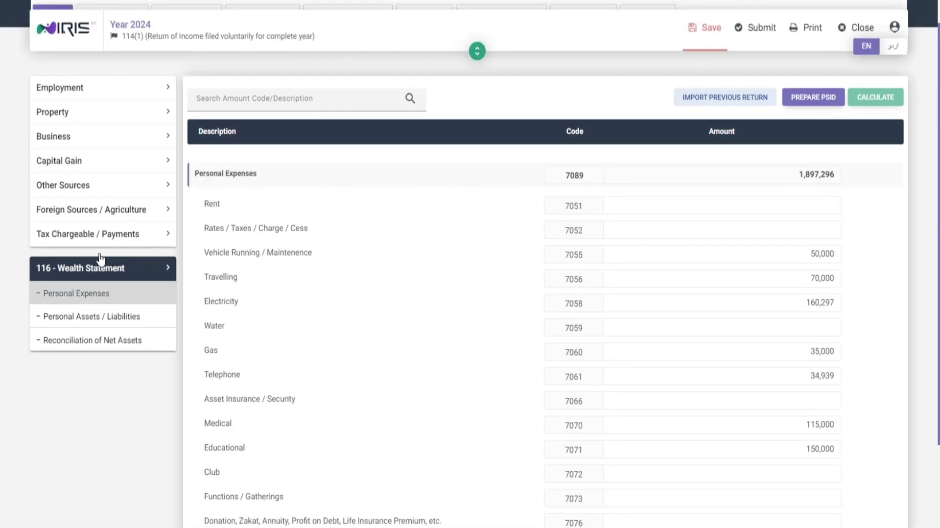
# Review the vehicle running, travelling, gas and telephone amounts in the personal expenses
pyautogui.scroll(-2, 733, 298)
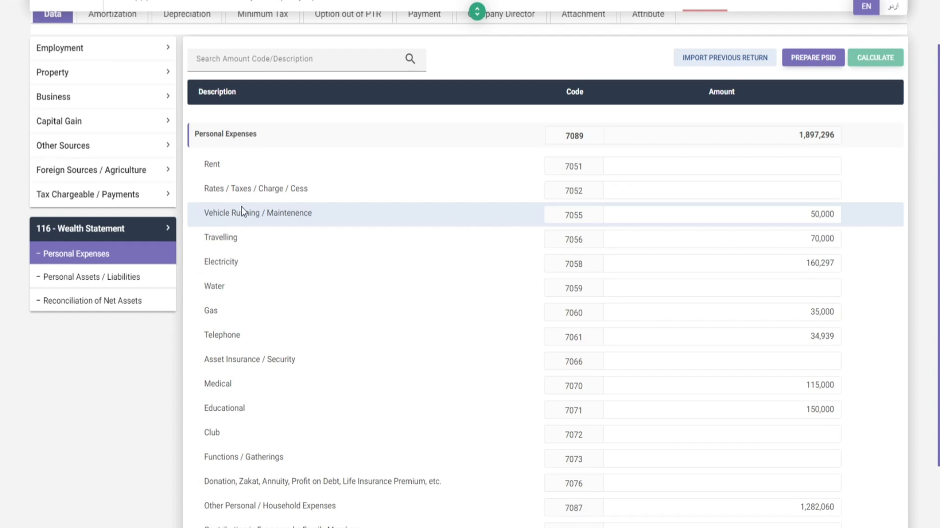
pyautogui.click(819, 216)
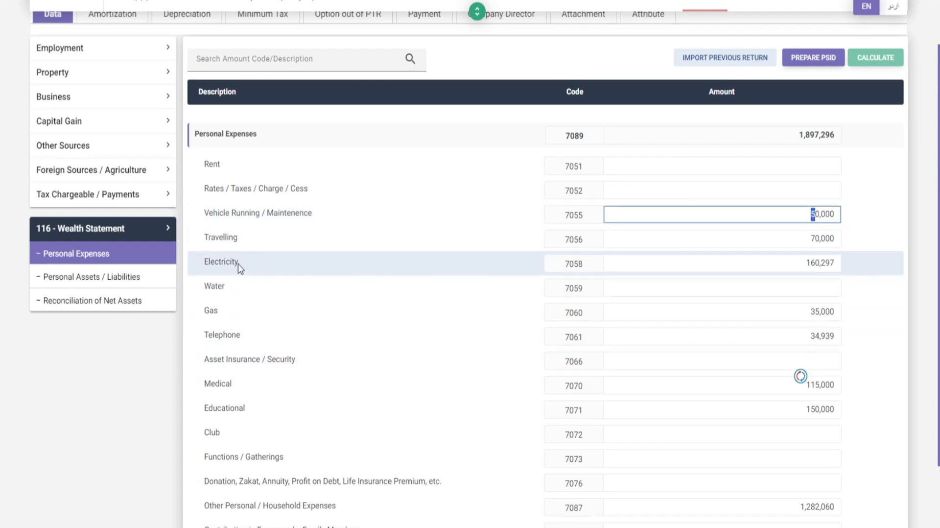
pyautogui.click(801, 237)
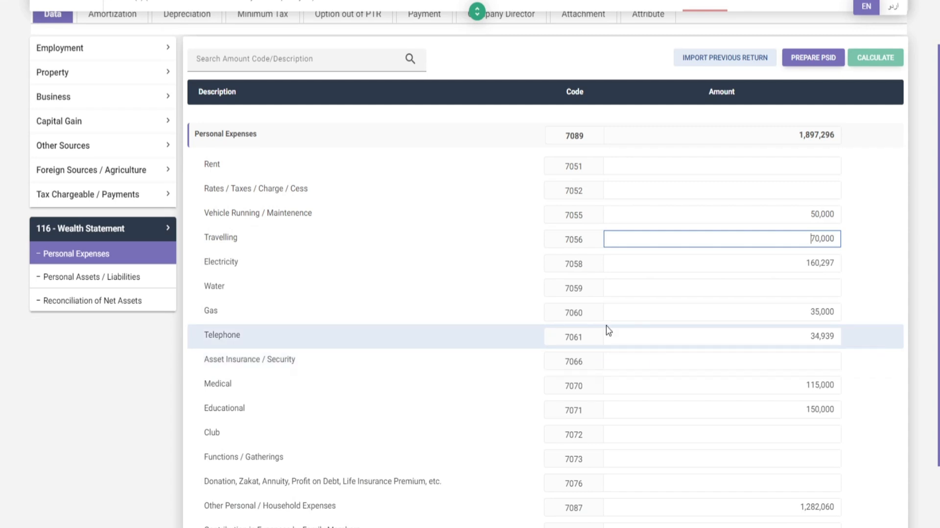
pyautogui.click(847, 316)
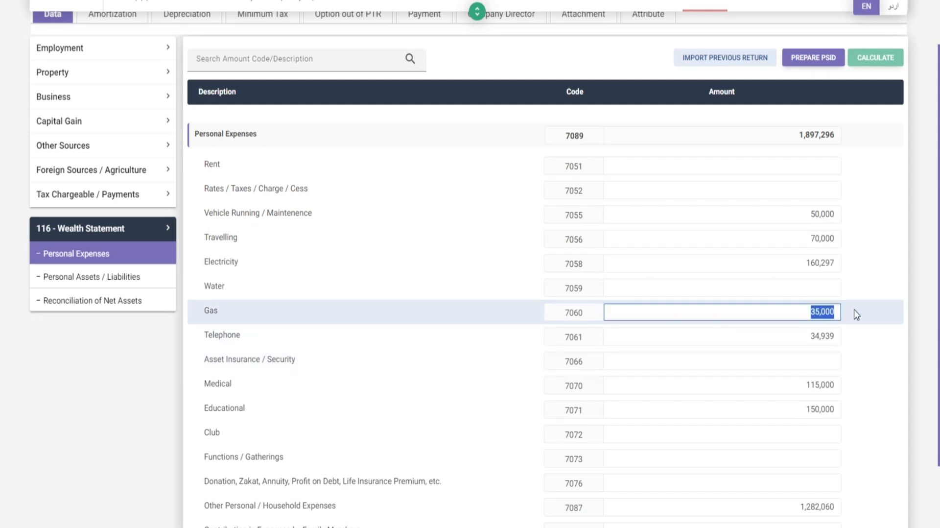
pyautogui.click(788, 339)
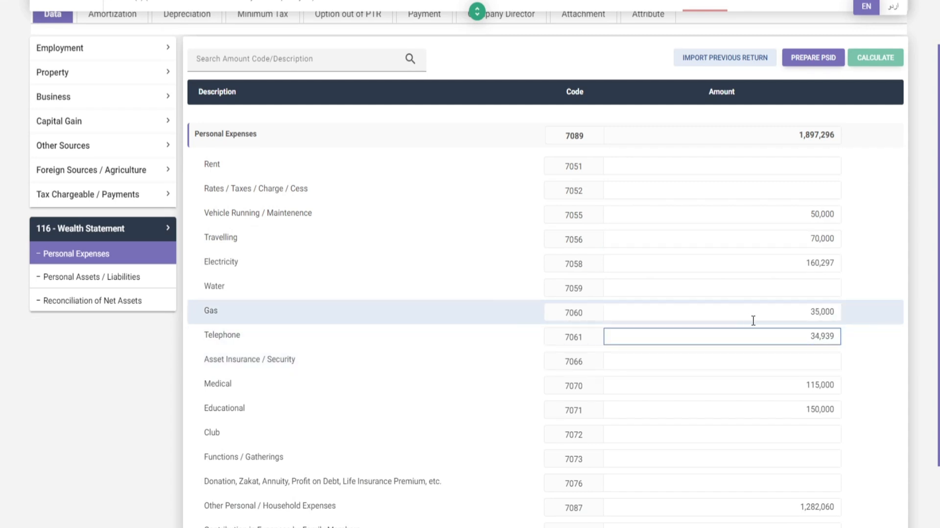
# Examine the Other Personal / Household Expenses row and its amount
pyautogui.scroll(-2, 776, 407)
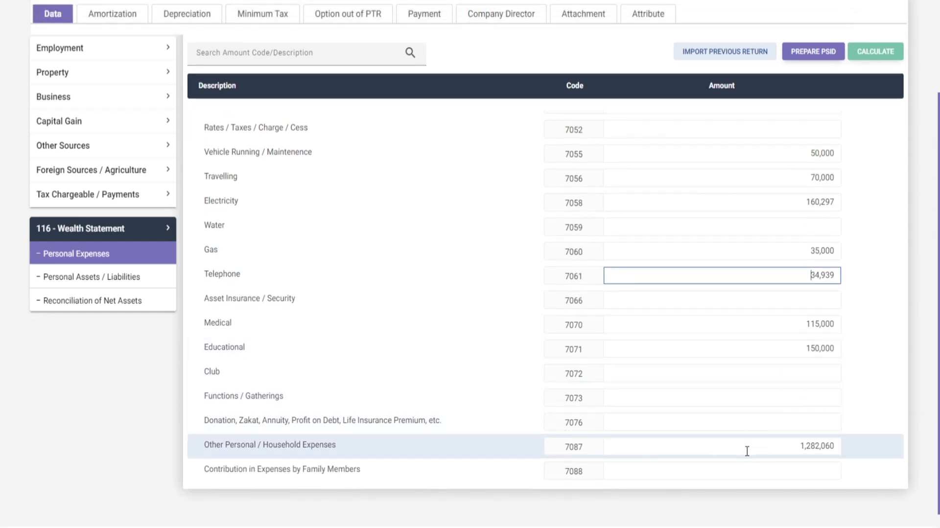
pyautogui.moveTo(336, 447); pyautogui.dragTo(198, 457)
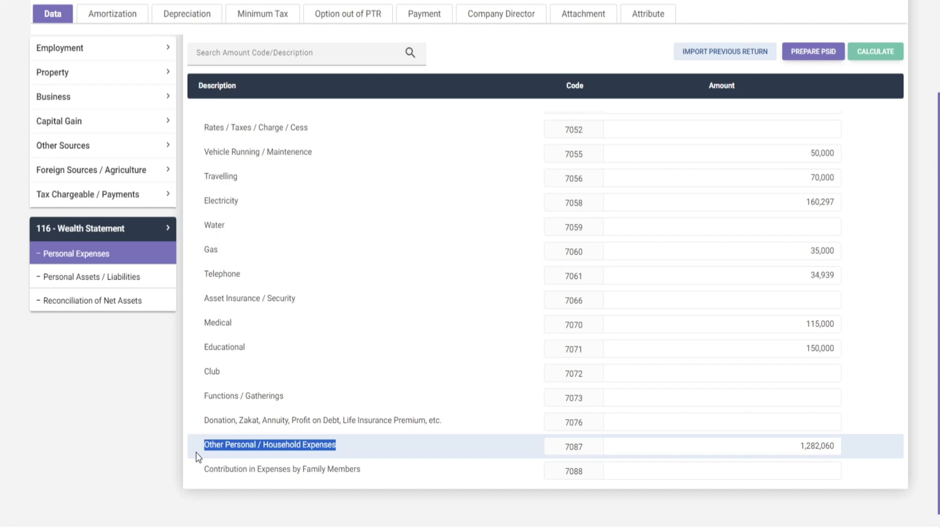
pyautogui.click(364, 450)
pyautogui.moveTo(806, 447); pyautogui.dragTo(850, 447)
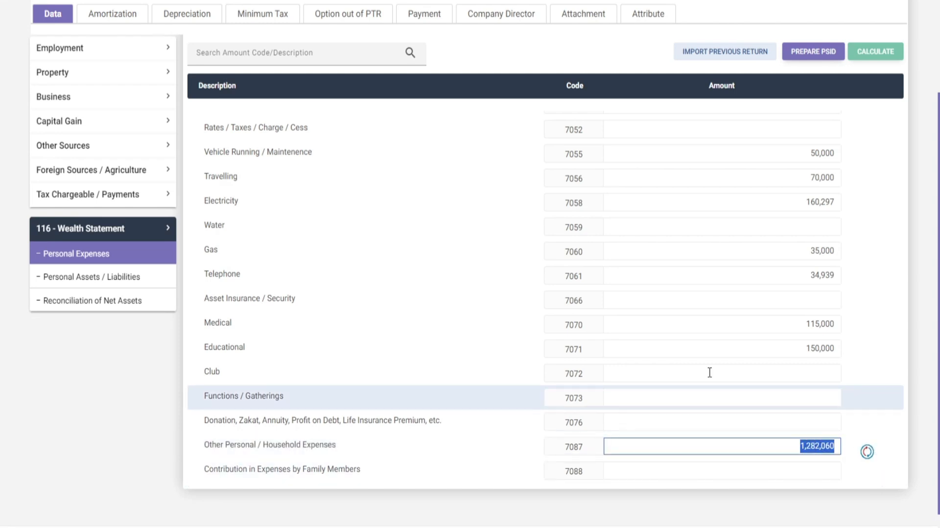
# Open Personal Assets / Liabilities and review the investment (7006) and motor vehicle (7008) entries
pyautogui.click(120, 276)
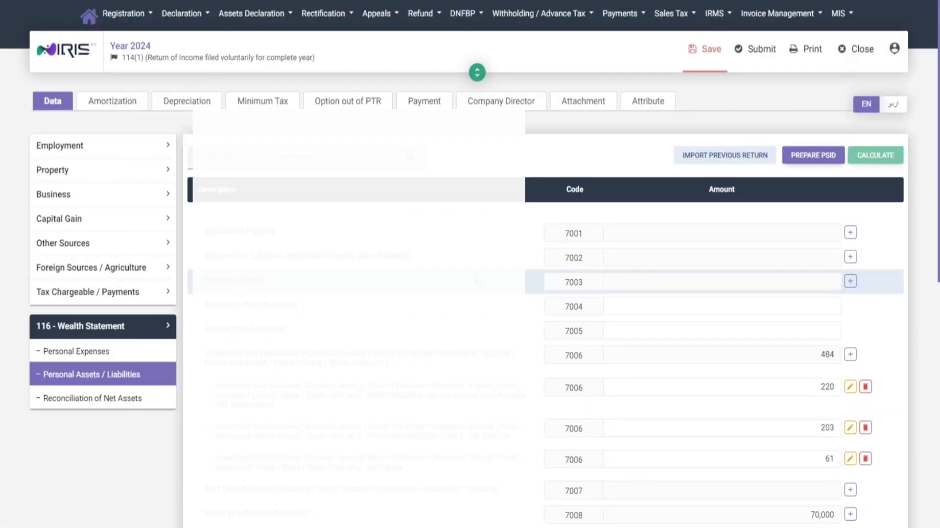
pyautogui.scroll(-6, 573, 282)
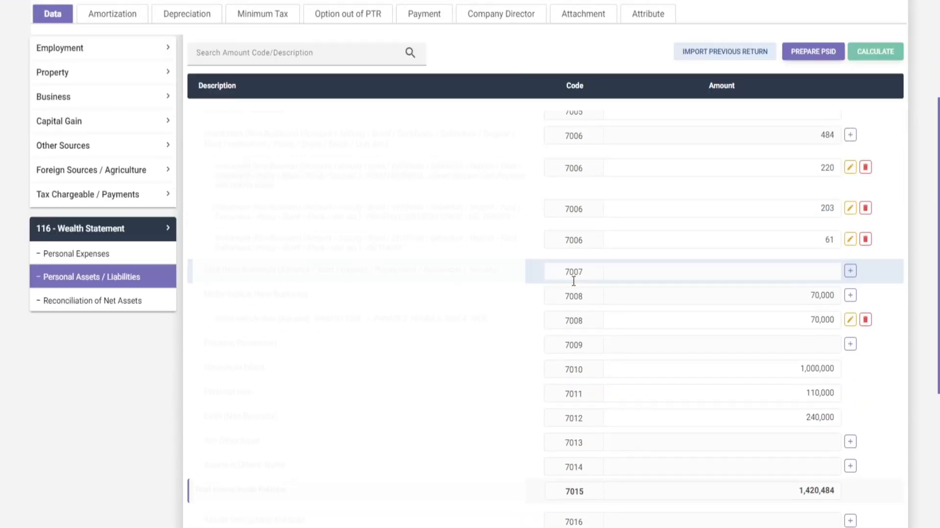
pyautogui.scroll(5, 572, 281)
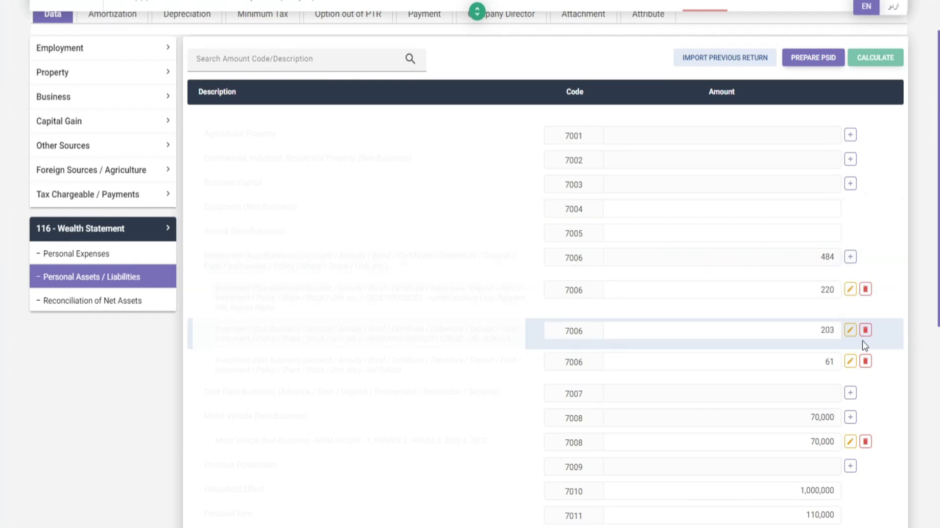
pyautogui.scroll(-2, 861, 342)
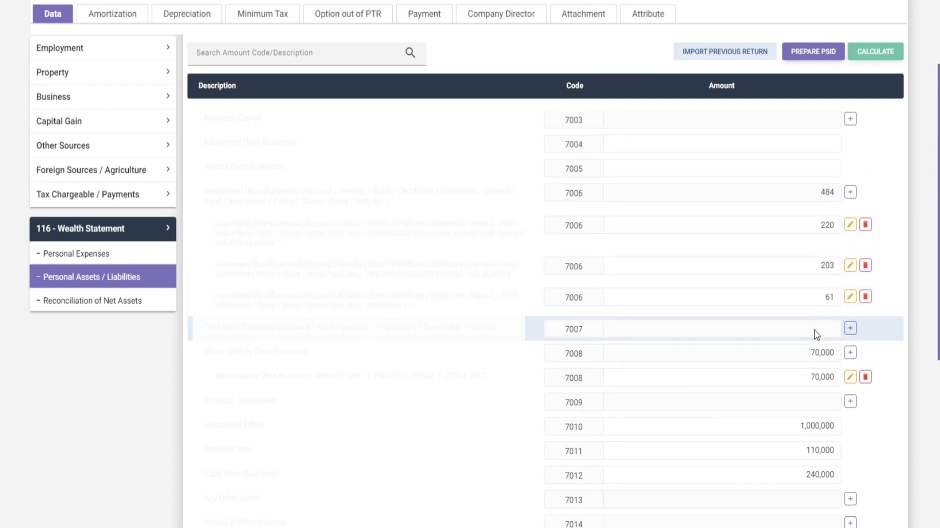
pyautogui.scroll(-2, 813, 318)
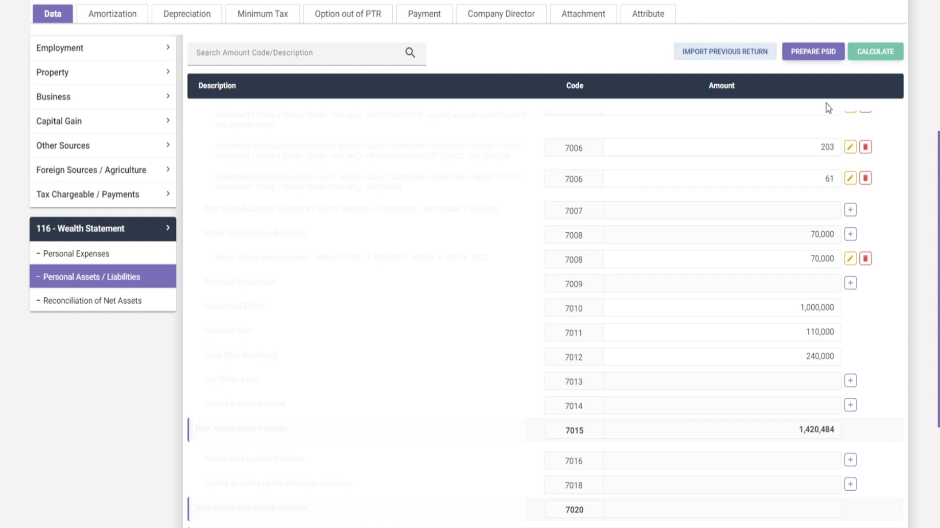
# Check the household effect, personal item and non-business cash amounts in the assets list
pyautogui.moveTo(787, 311); pyautogui.dragTo(828, 334)
pyautogui.click(792, 336)
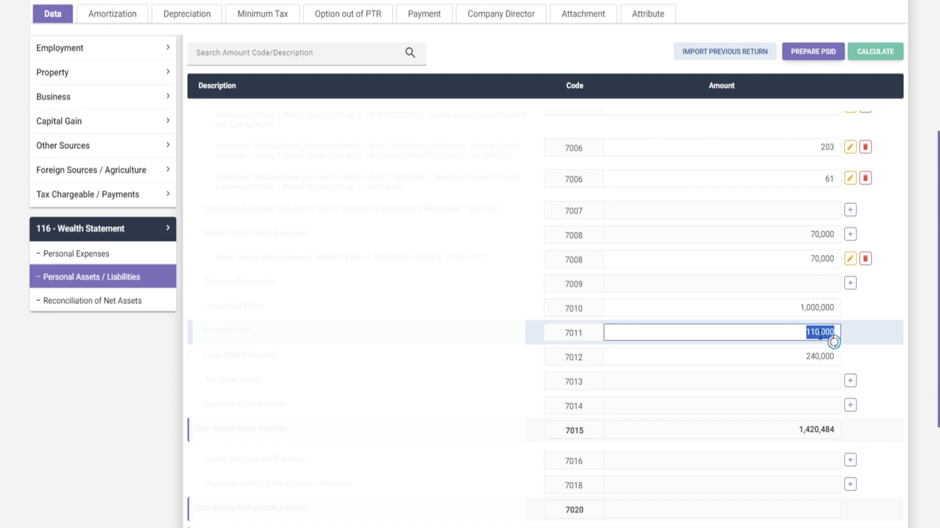
pyautogui.click(776, 359)
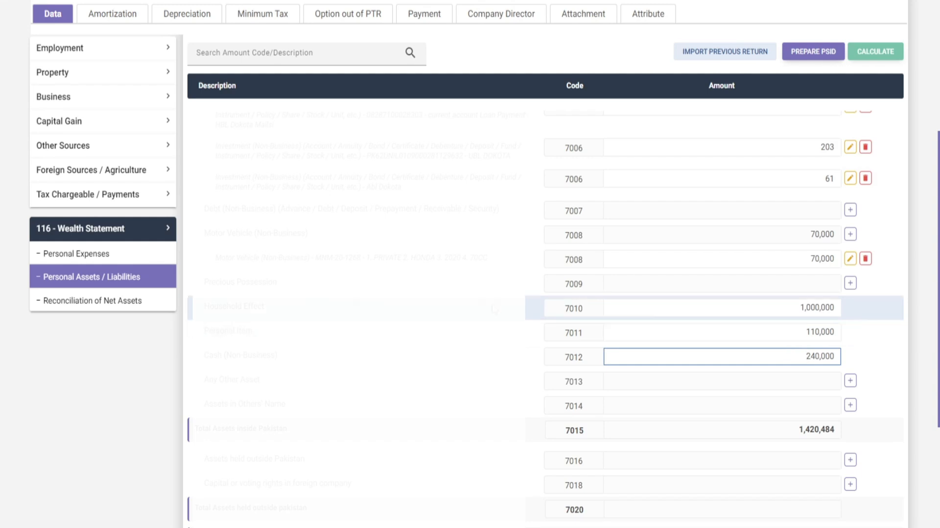
# Open Reconciliation of Net Assets and check the declared income subject to normal tax among the inflows
pyautogui.click(130, 301)
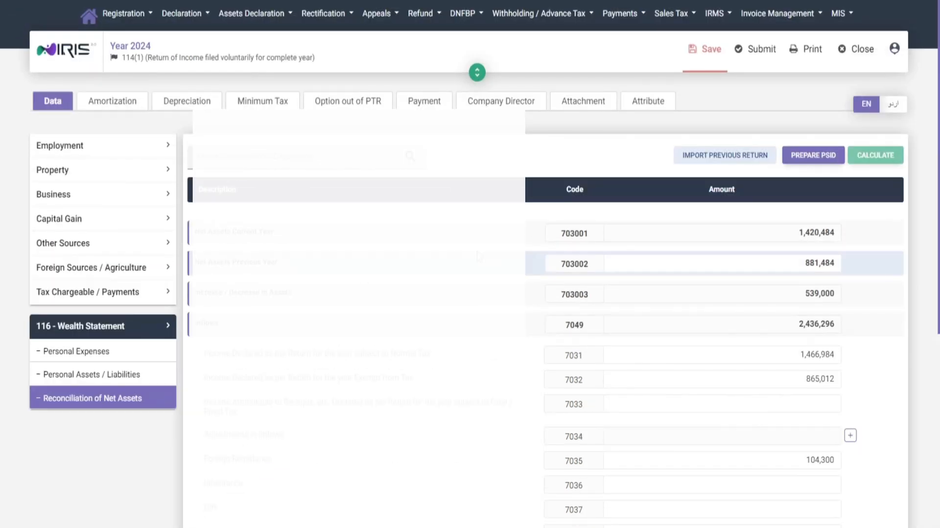
pyautogui.scroll(-2, 587, 318)
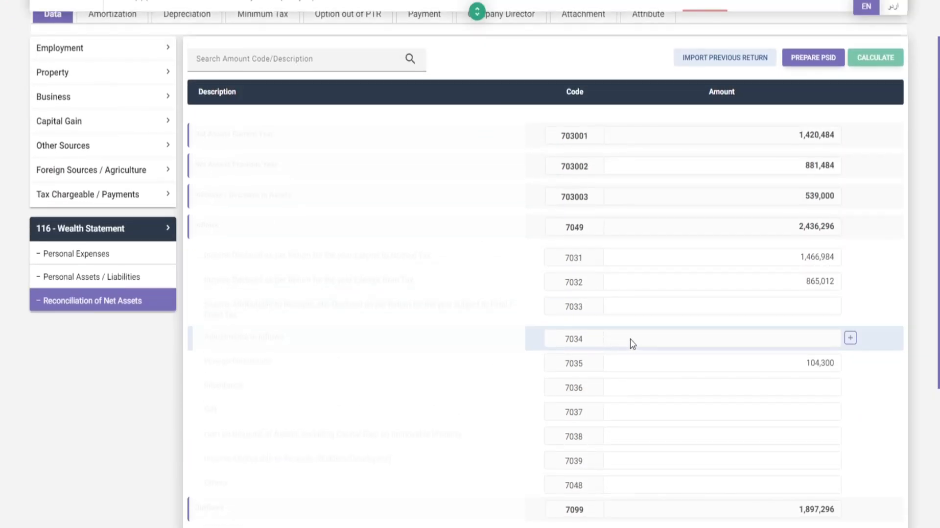
pyautogui.moveTo(767, 257); pyautogui.dragTo(849, 258)
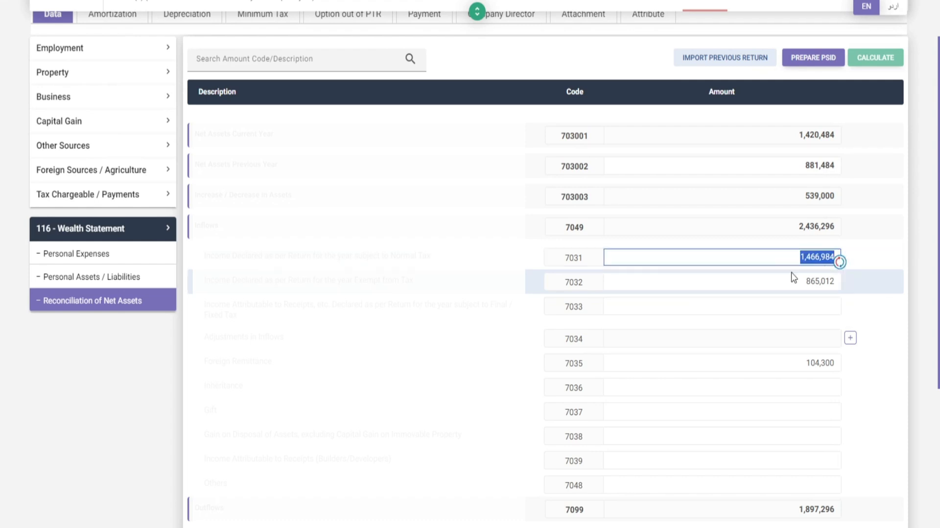
# Go back to the Employment Salary section and review its income from salary rows
pyautogui.click(85, 54)
pyautogui.click(77, 73)
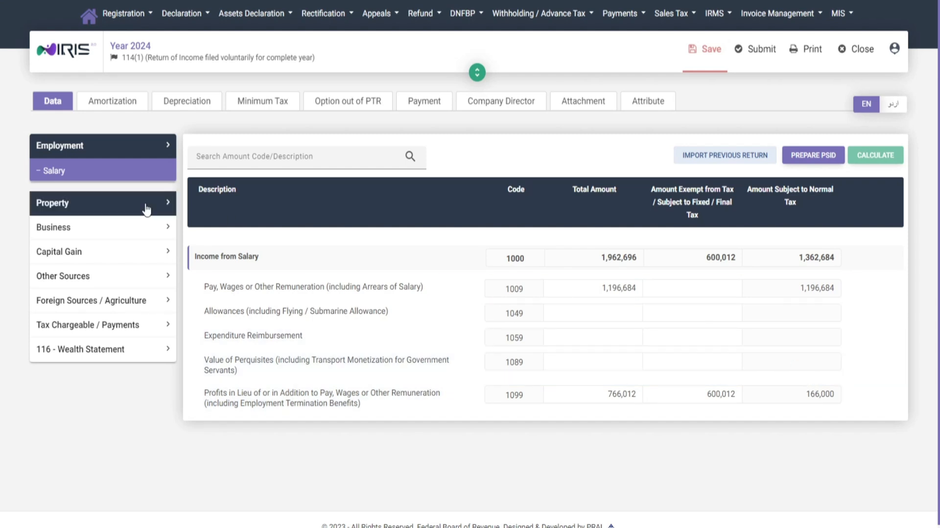
pyautogui.scroll(-1, 588, 306)
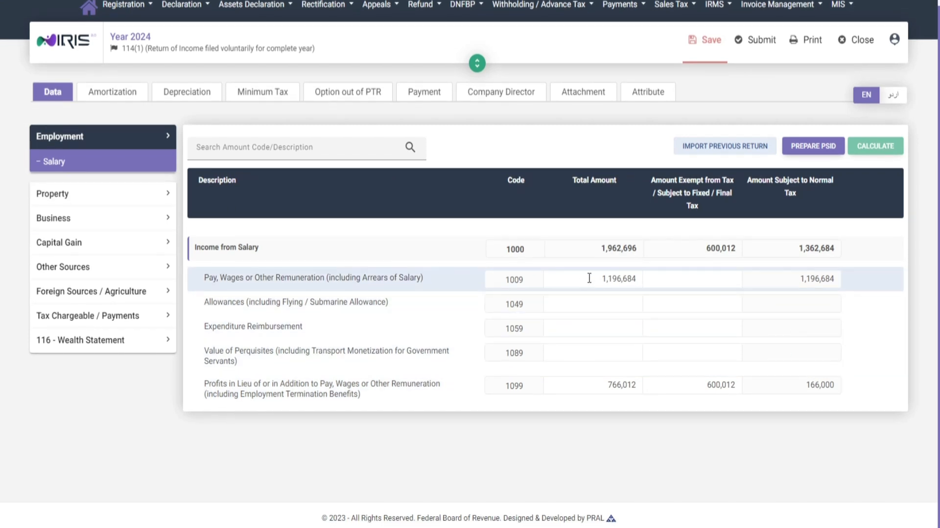
# Open Computations under Tax Chargeable / Payments and check the Total Income (9000) amount subject to normal tax
pyautogui.click(93, 316)
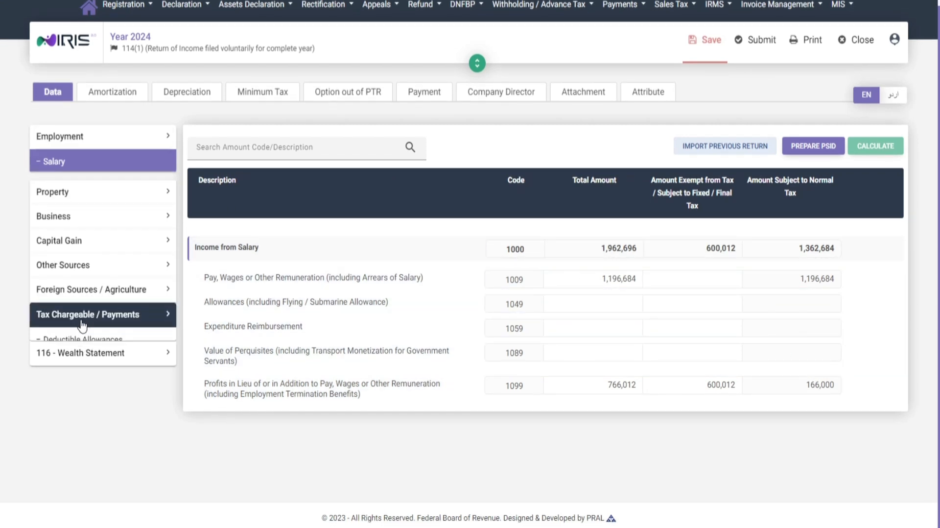
pyautogui.scroll(-5, 765, 350)
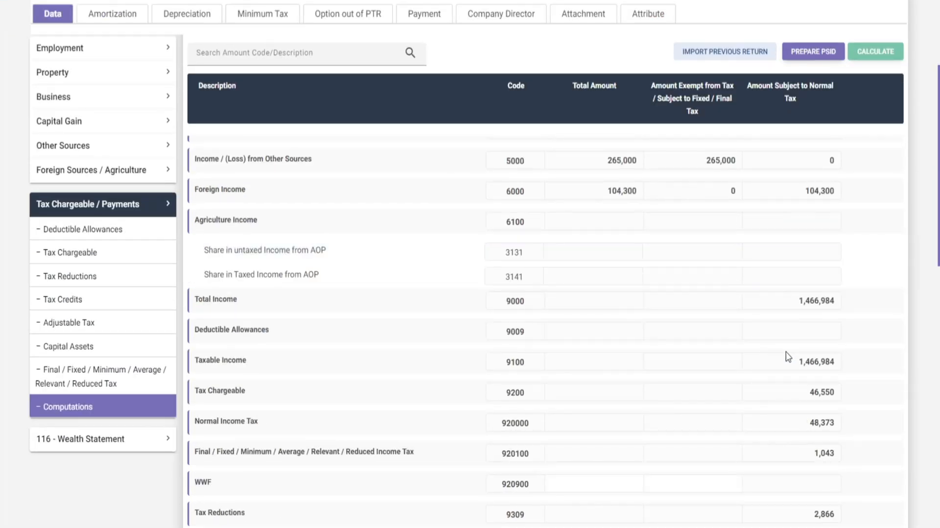
pyautogui.doubleClick(803, 300)
# Return to Reconciliation of Net Assets and compare the declared normal-tax income (7031) and exempt income (7032) among the inflows
pyautogui.click(122, 439)
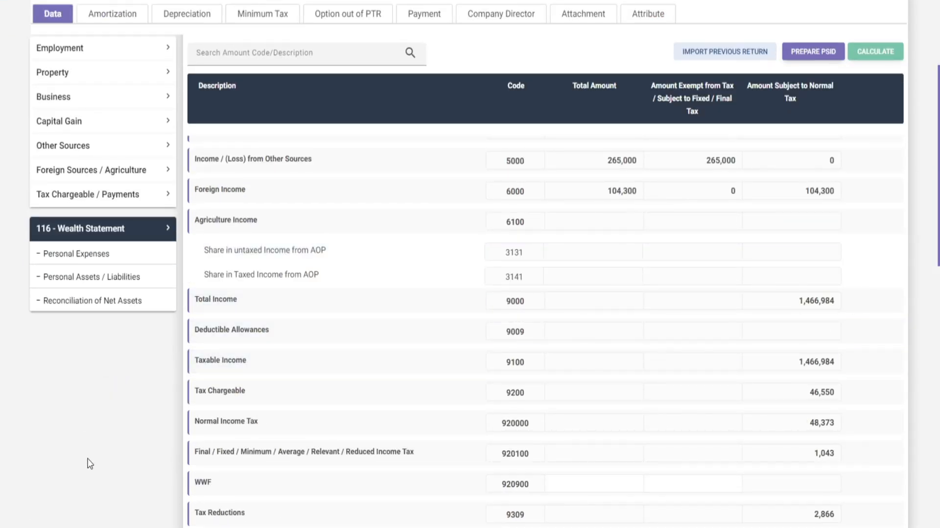
pyautogui.click(105, 300)
pyautogui.scroll(3, 468, 322)
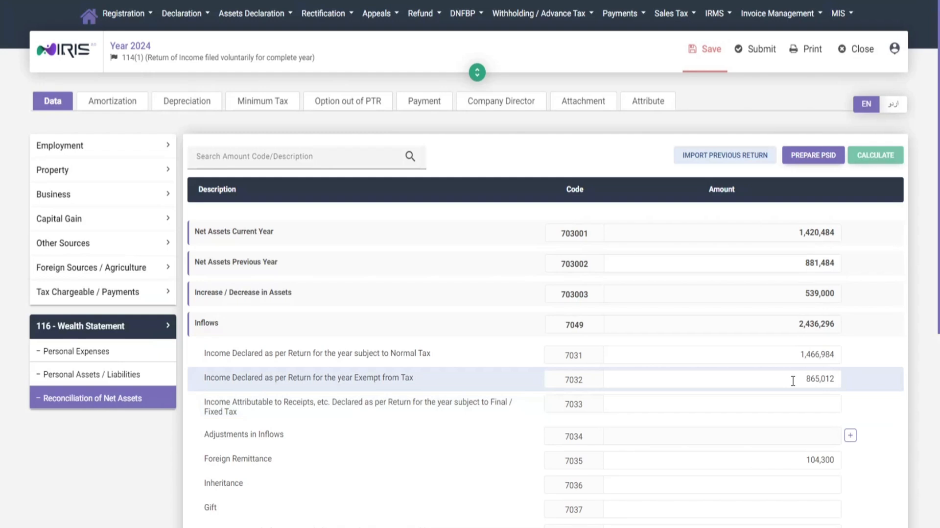
pyautogui.doubleClick(806, 354)
pyautogui.moveTo(792, 387); pyautogui.dragTo(843, 380)
pyautogui.click(899, 361)
# Check the Foreign Remittance (7035) inflow and the Outflows (7099) total in the reconciliation
pyautogui.scroll(-5, 870, 394)
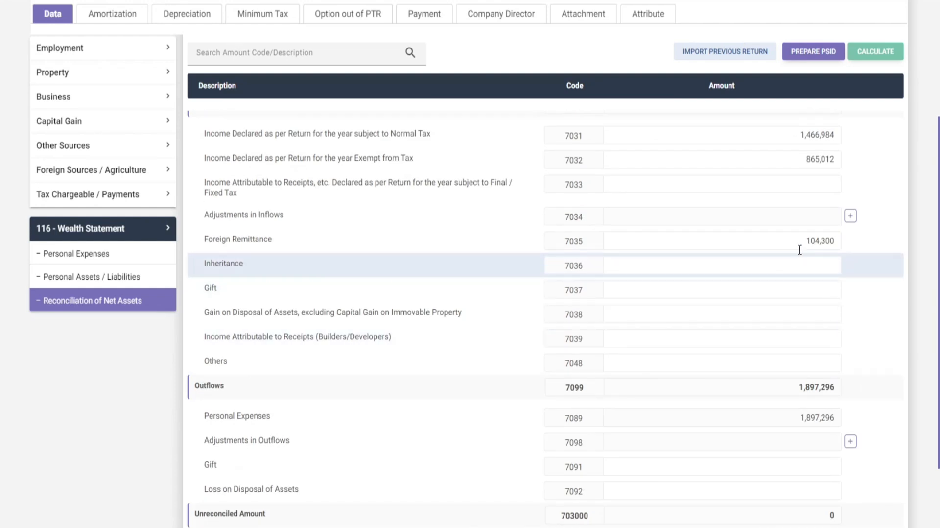
pyautogui.tripleClick(251, 240)
pyautogui.click(726, 236)
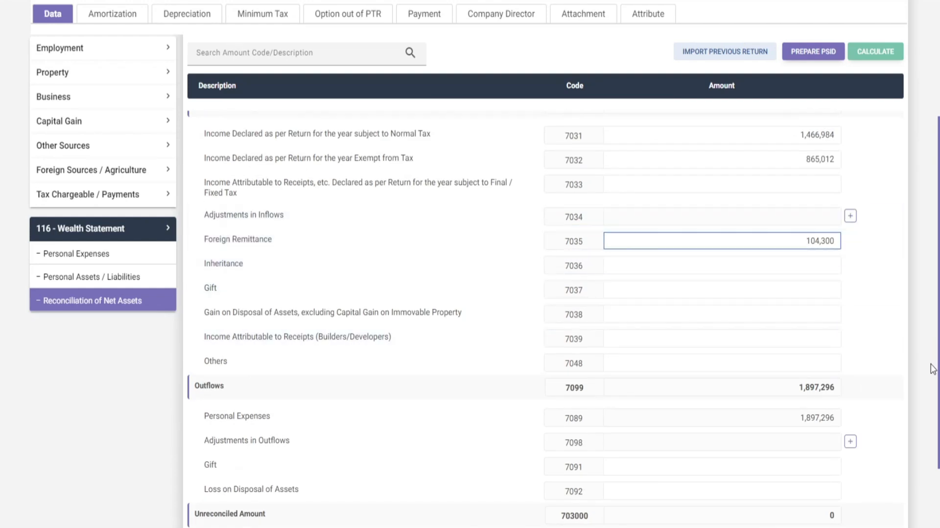
pyautogui.moveTo(794, 387); pyautogui.dragTo(838, 387)
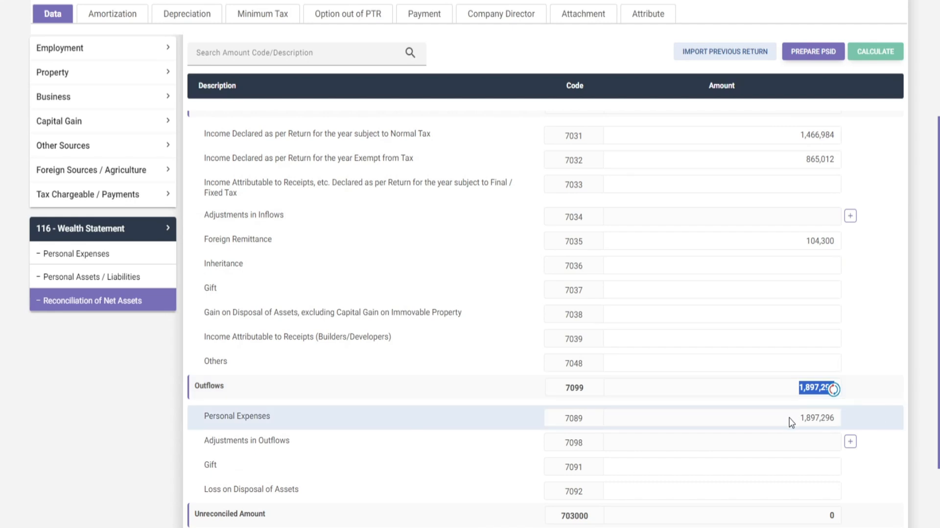
pyautogui.scroll(-2, 785, 423)
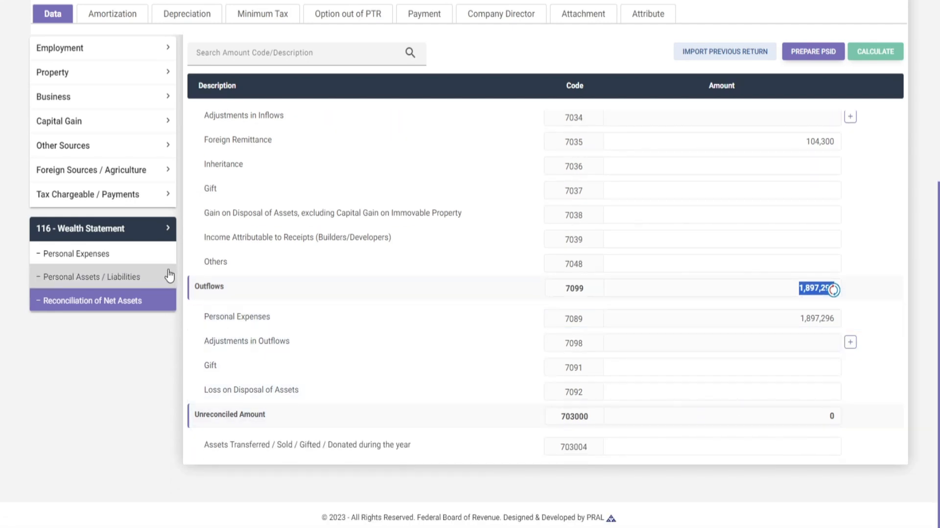
# Open Personal Expenses in the wealth statement and review the expense entries down to Other Personal / Household Expenses (7087)
pyautogui.click(135, 277)
pyautogui.scroll(2, 122, 269)
pyautogui.click(106, 352)
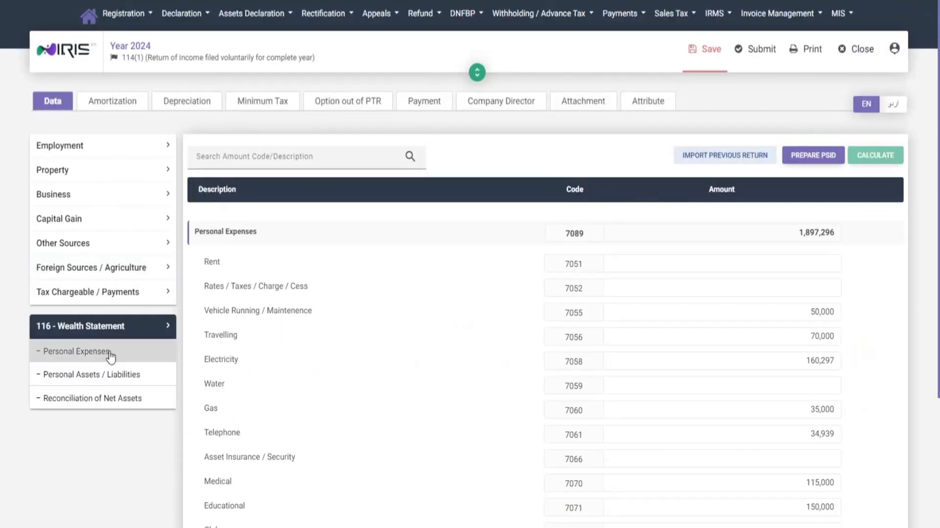
pyautogui.scroll(-1, 124, 375)
pyautogui.scroll(-2, 124, 376)
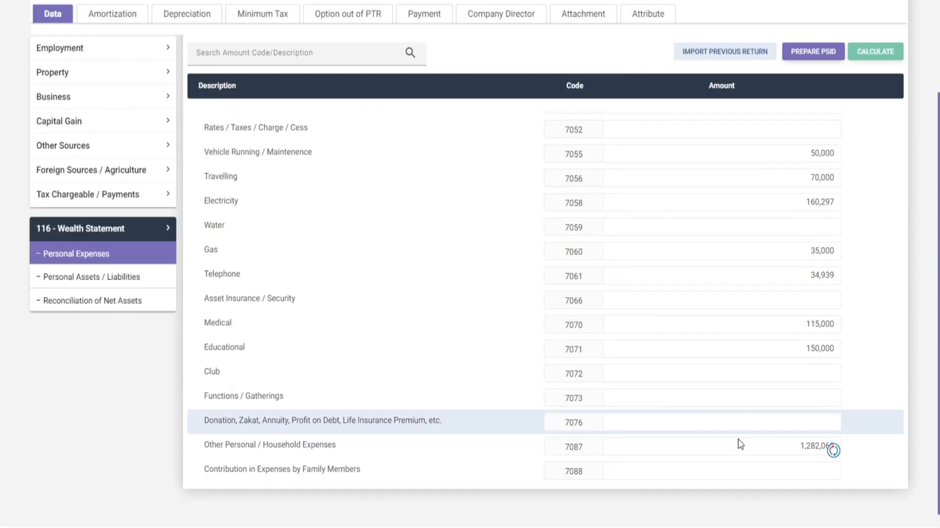
# Reopen Reconciliation of Net Assets and check the Unreconciled Amount (703000) against the Increase / Decrease in Assets (703003)
pyautogui.click(142, 307)
pyautogui.scroll(-5, 793, 386)
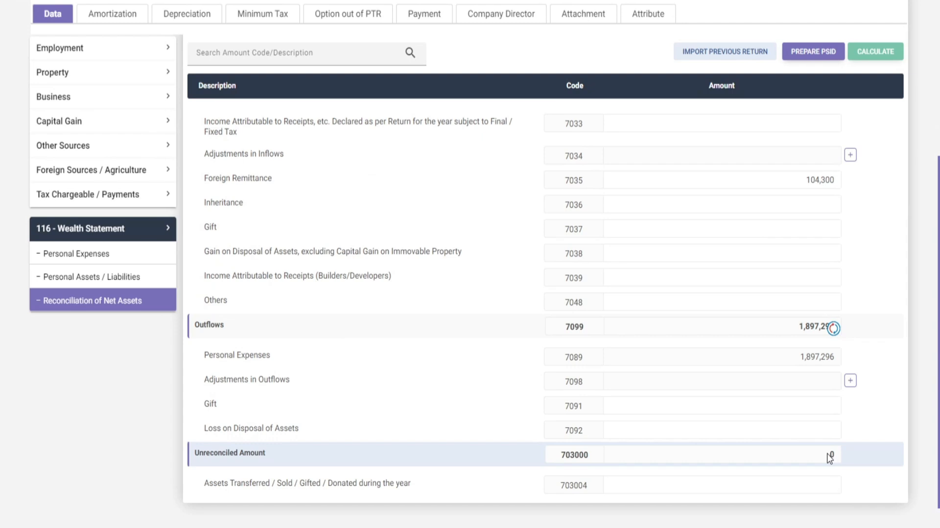
pyautogui.scroll(3, 830, 431)
pyautogui.scroll(3, 809, 418)
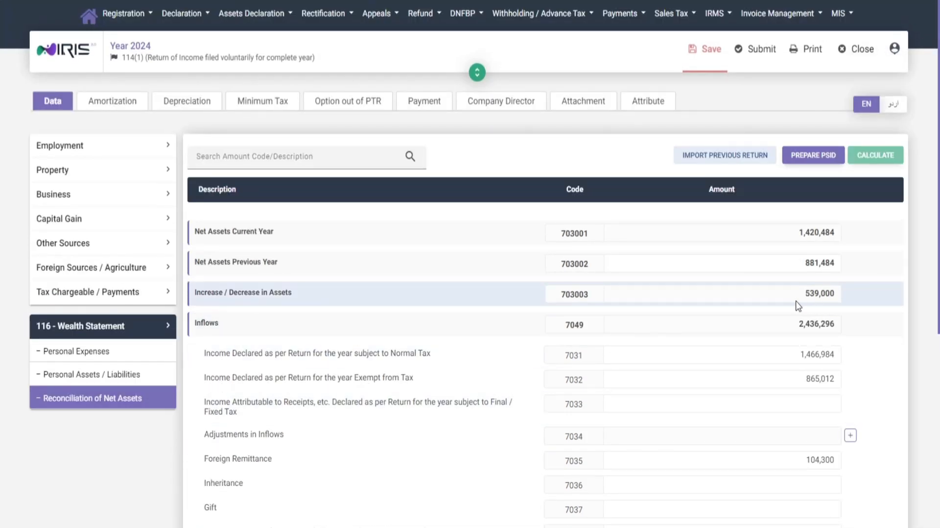
pyautogui.moveTo(803, 296); pyautogui.dragTo(838, 292)
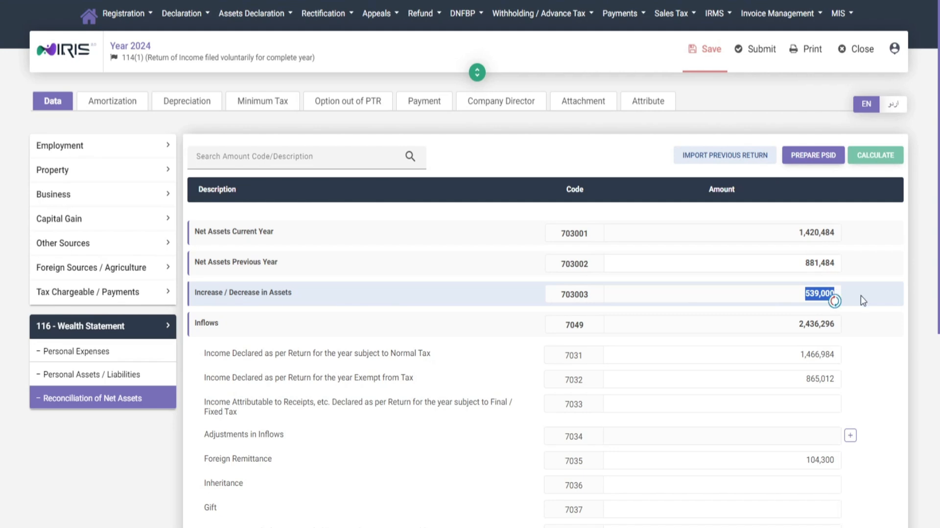
pyautogui.scroll(-5, 696, 366)
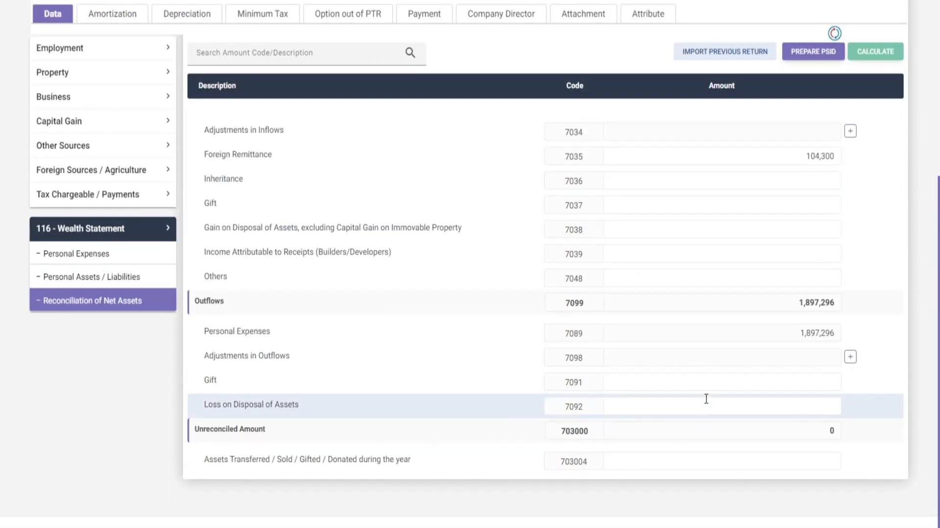
pyautogui.scroll(5, 705, 398)
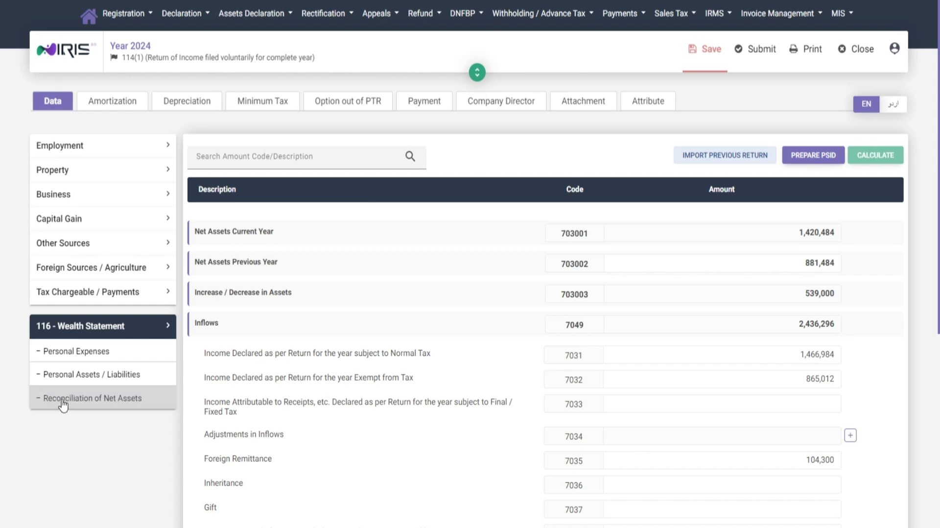
pyautogui.click(153, 326)
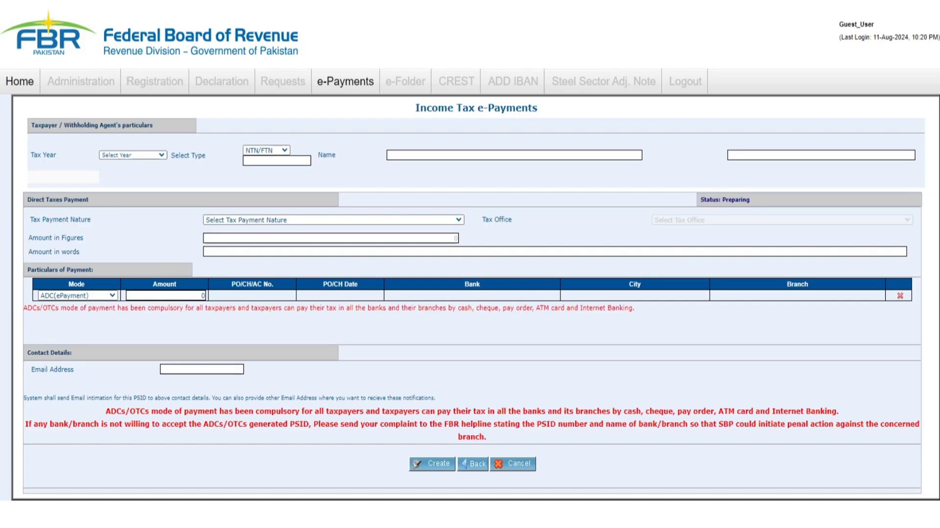
# Set the tax year to 2023 and the taxpayer identification type to CNIC on the Income Tax e-Payments form
pyautogui.click(124, 155)
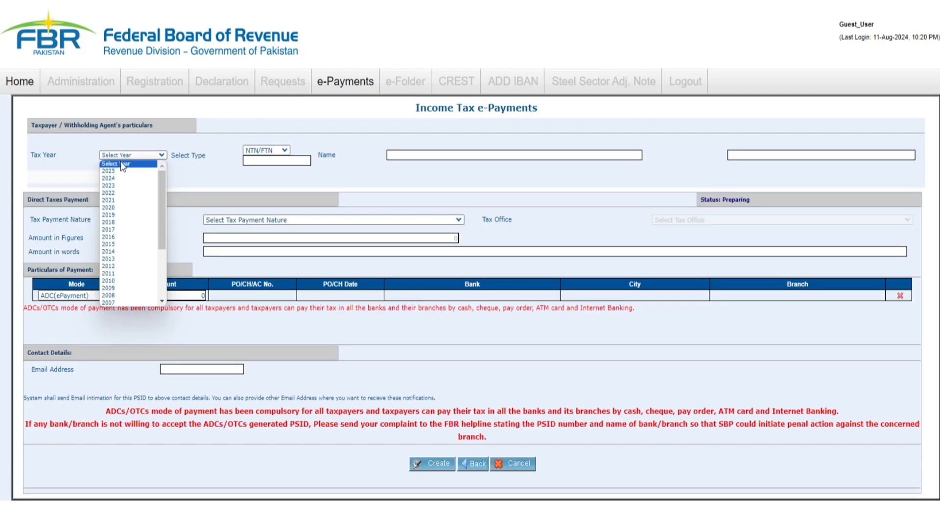
pyautogui.click(113, 184)
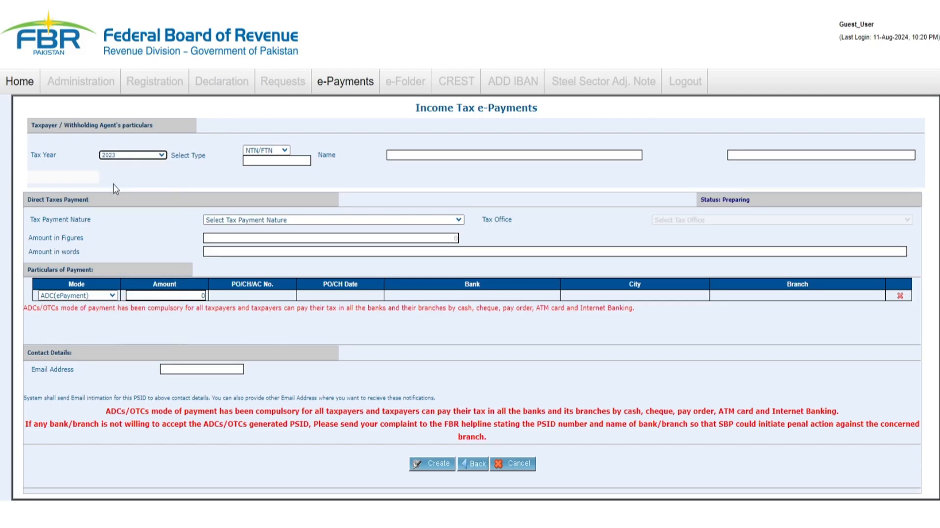
pyautogui.click(150, 180)
pyautogui.click(264, 151)
pyautogui.click(261, 169)
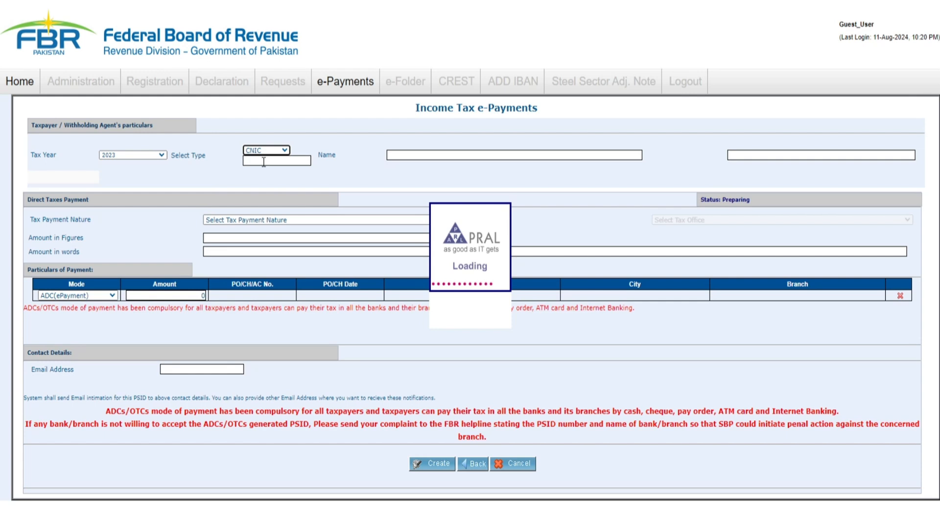
# Try to set the tax payment nature to Misc. with the taxpayer's identification number left blank
pyautogui.click(257, 220)
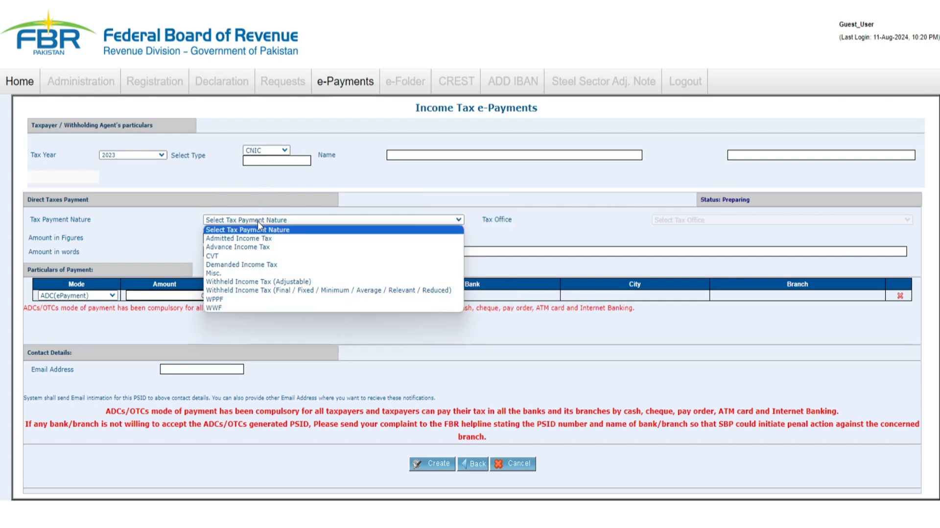
pyautogui.click(217, 273)
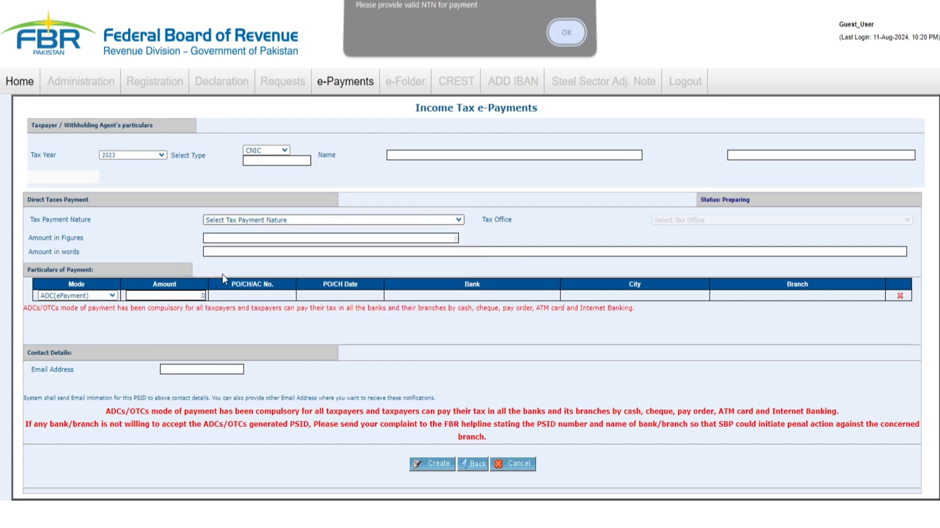
pyautogui.click(548, 46)
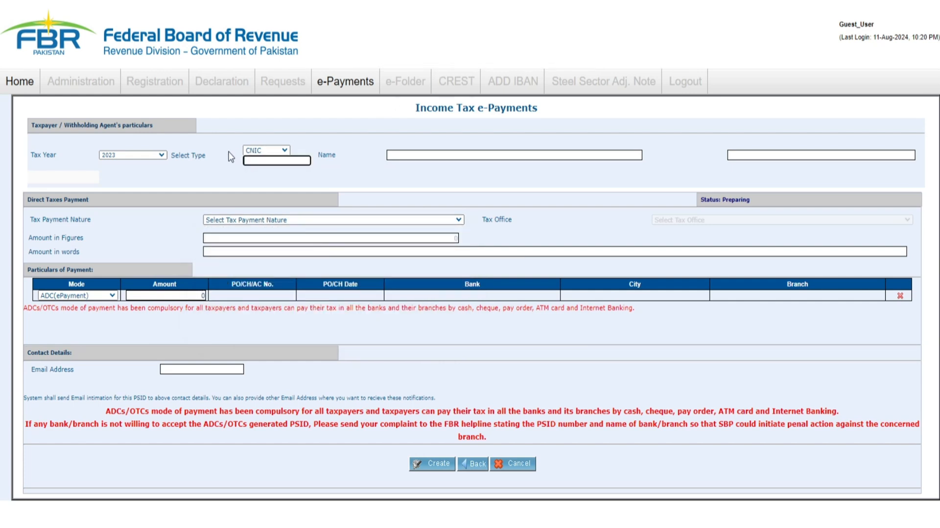
pyautogui.click(274, 220)
pyautogui.click(181, 221)
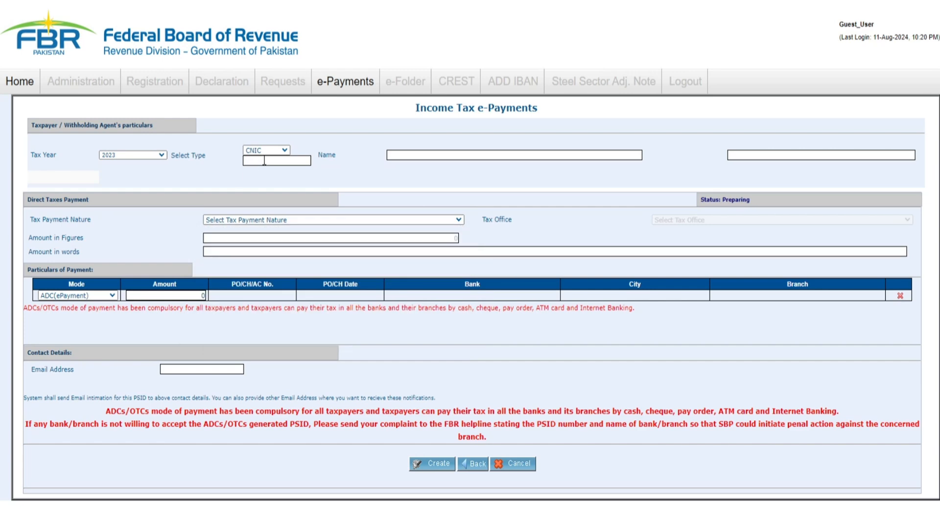
# Fill in the taxpayer's identification number, set the payment nature to Misc. and choose section 920601 - 182(A) - Surcharge for ATL
pyautogui.click(264, 160)
pyautogui.click(226, 179)
pyautogui.click(267, 152)
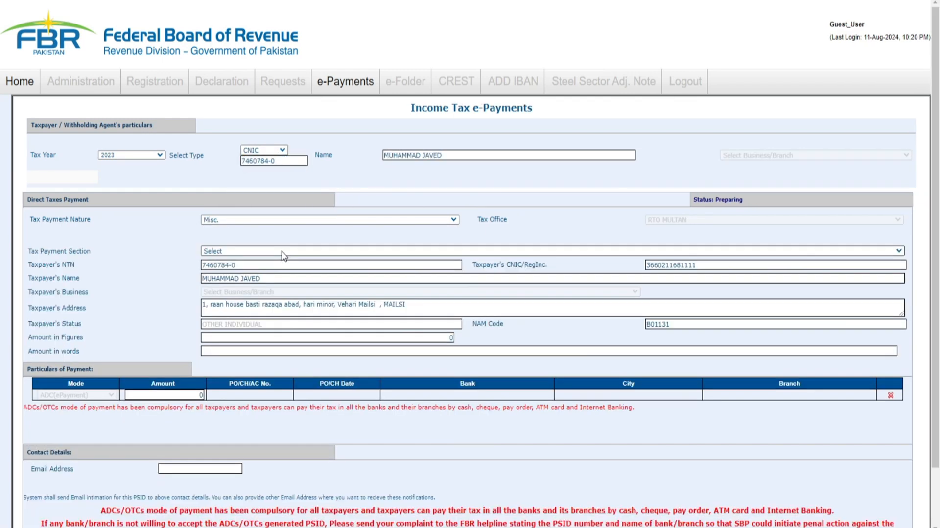
pyautogui.click(283, 252)
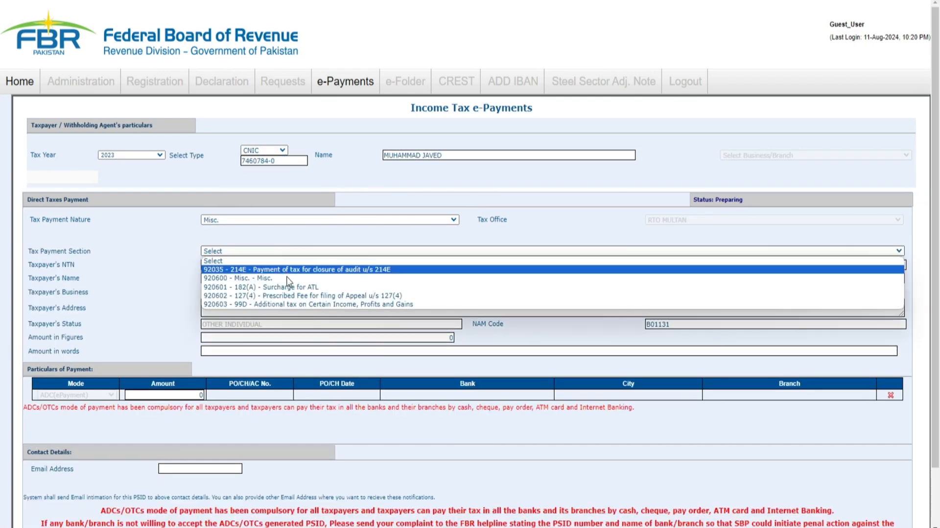
pyautogui.click(291, 287)
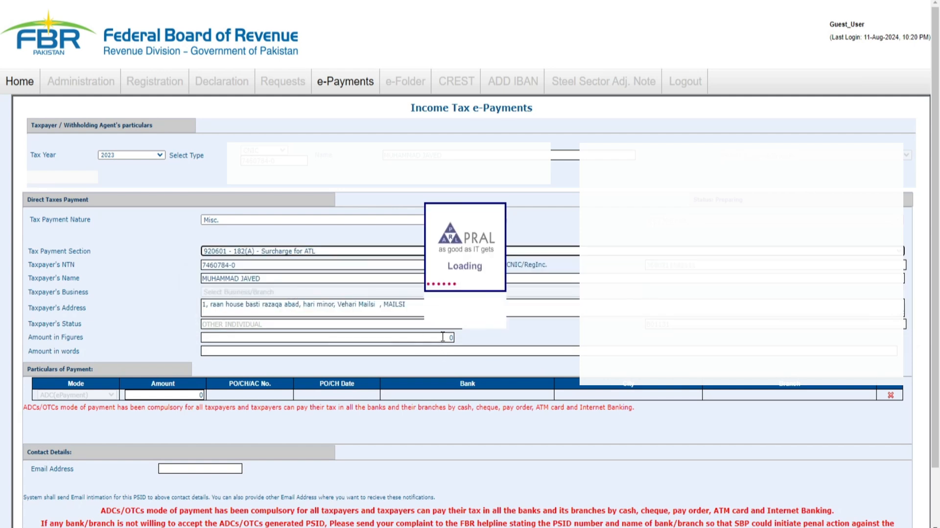
# Enter 1000 as both the amount in figures and the ADC(ePayment) amount, and go to the email address field
pyautogui.click(449, 350)
pyautogui.write('1000')
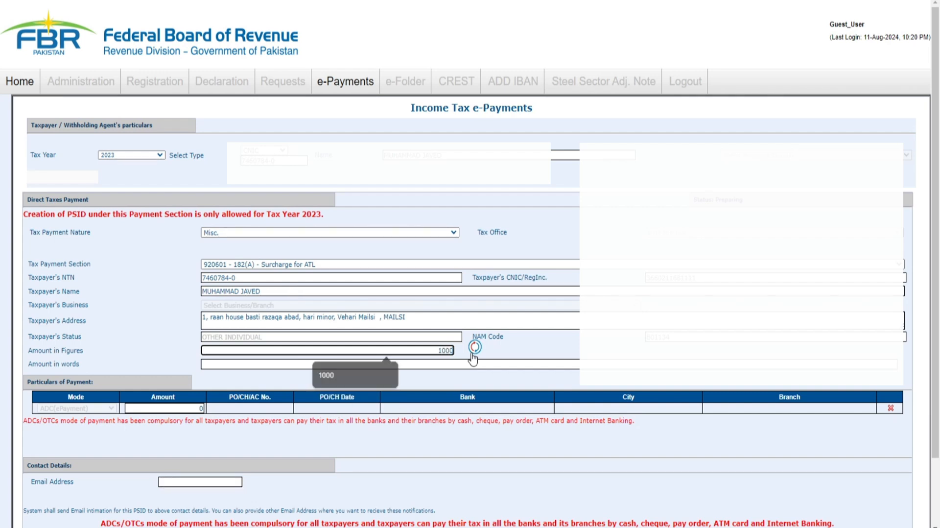
pyautogui.click(473, 353)
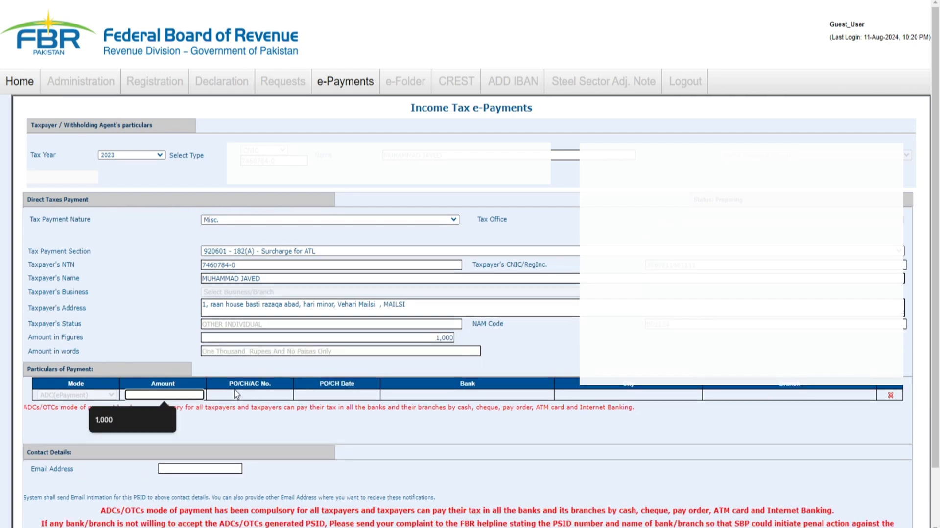
pyautogui.write('1000')
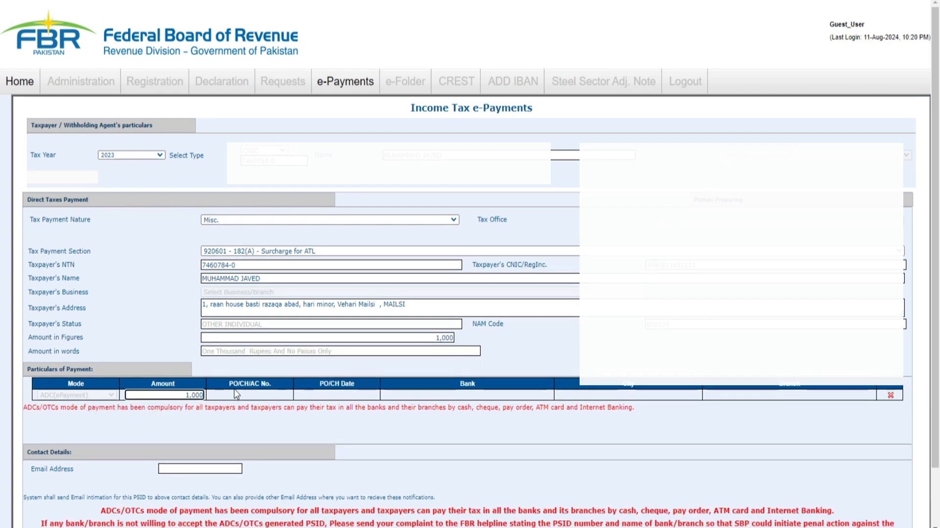
pyautogui.press('Tab')
pyautogui.click(216, 467)
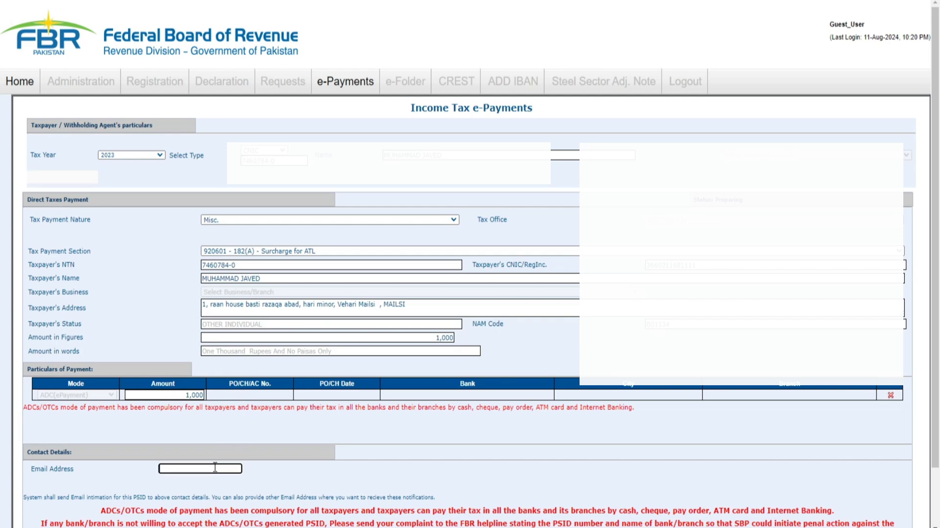
pyautogui.click(90, 499)
pyautogui.scroll(-2, 291, 481)
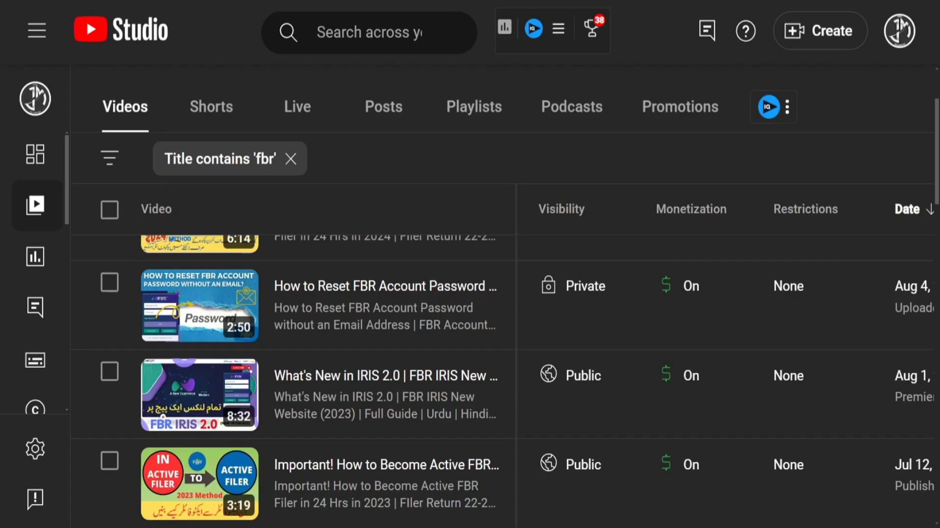
# Look through the YouTube Studio channel videos whose titles contain 'fbr' for related tax return and ATL surcharge guides
pyautogui.scroll(3, 387, 318)
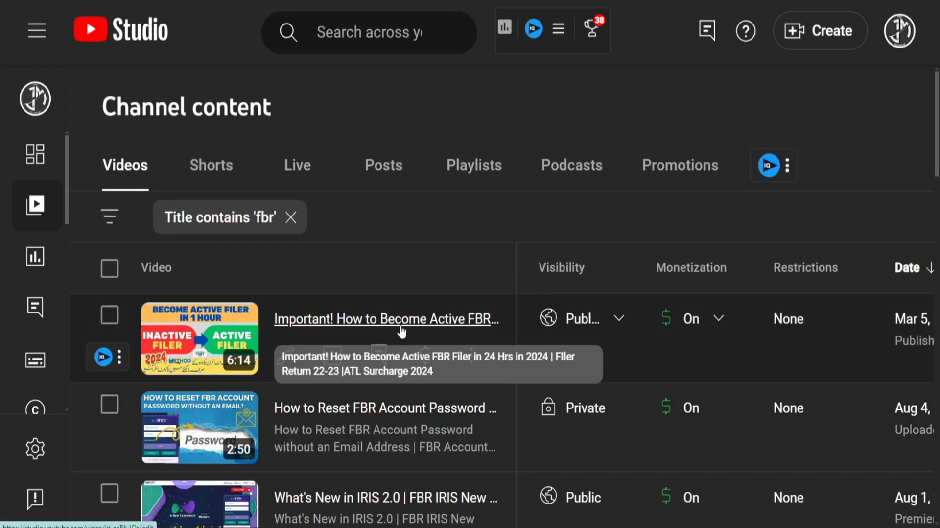
pyautogui.scroll(-5, 402, 335)
pyautogui.scroll(-20, 396, 387)
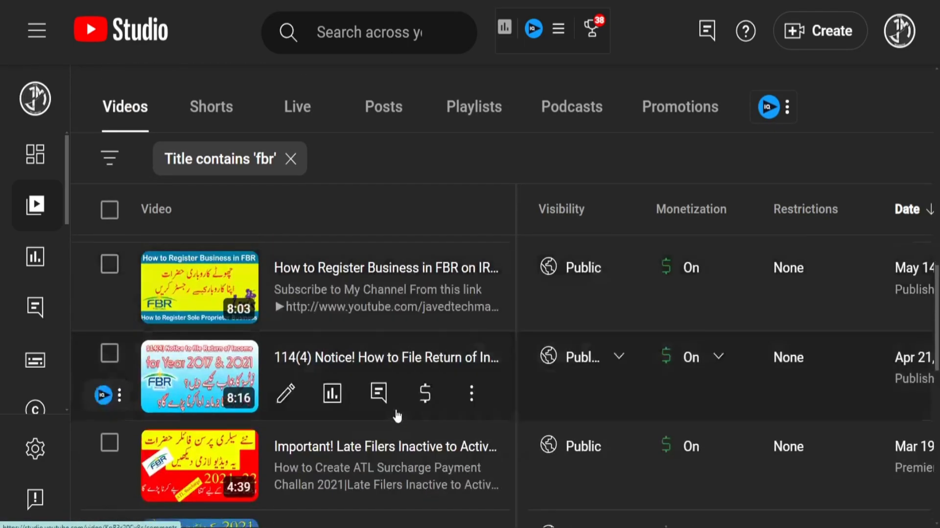
pyautogui.scroll(-5, 393, 446)
pyautogui.scroll(14, 393, 447)
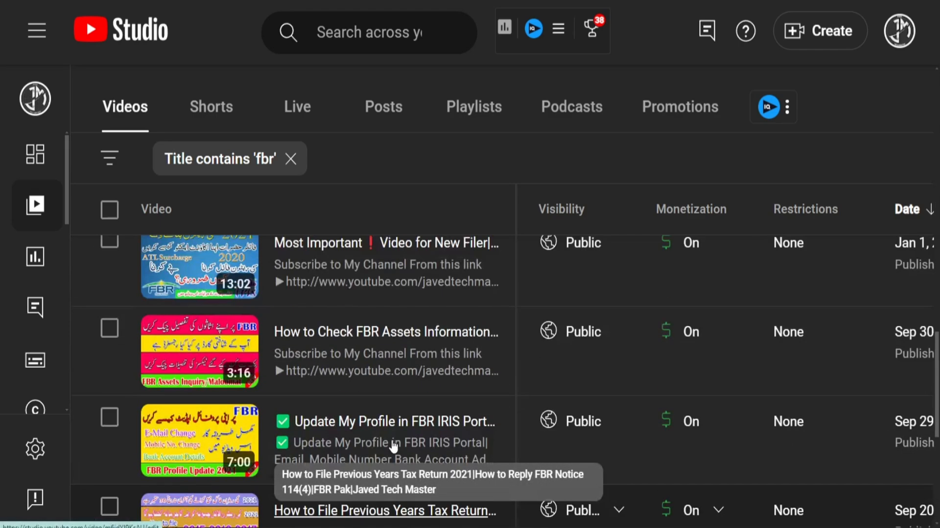
pyautogui.scroll(10, 391, 449)
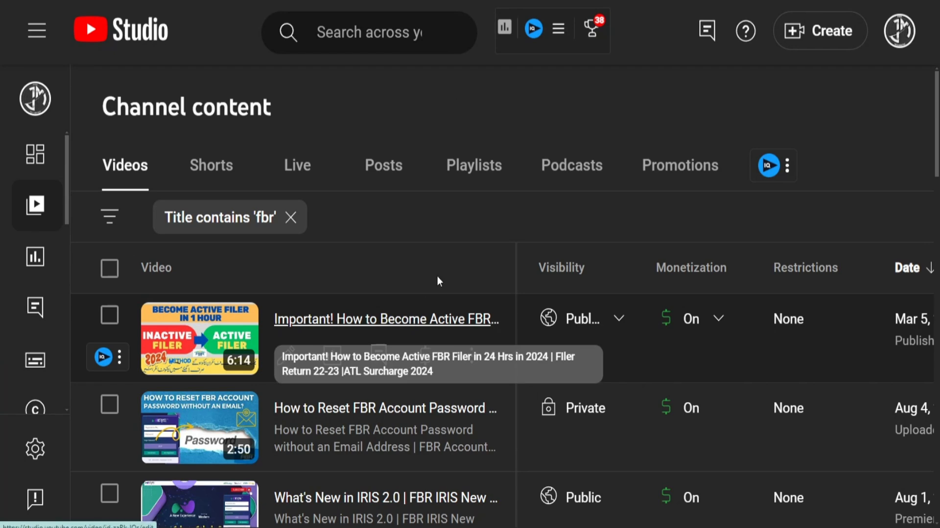
pyautogui.scroll(-1, 426, 283)
pyautogui.scroll(-8, 426, 283)
pyautogui.scroll(9, 426, 283)
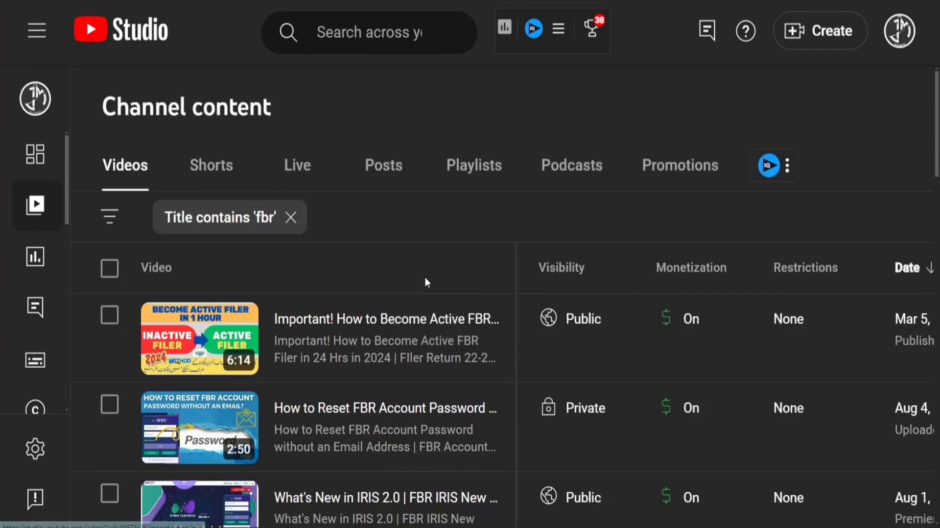